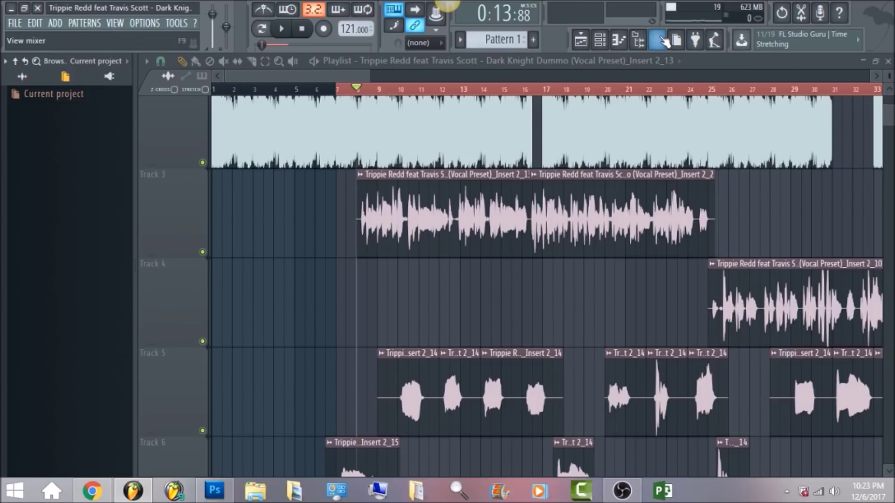
# Remove Fruity parametric EQ 2 from the Master mixer track and switch off its Fruity Convolver and Fruity Limiter
pyautogui.click(656, 41)
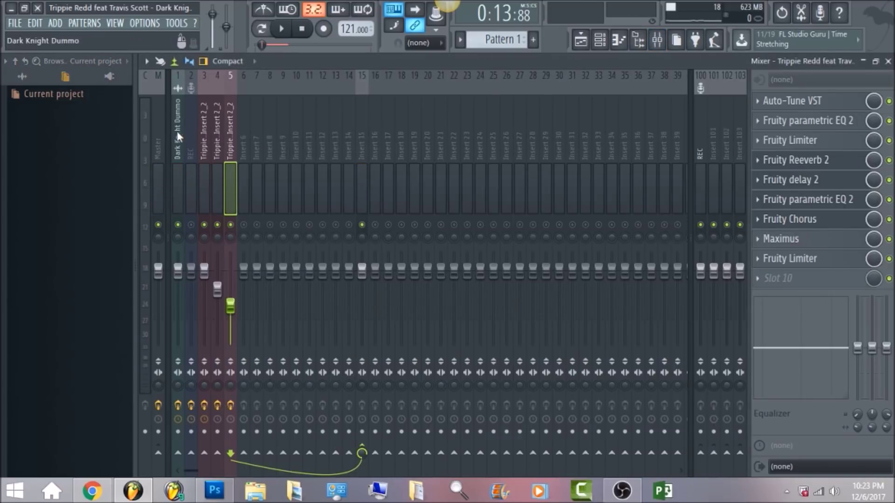
pyautogui.click(161, 130)
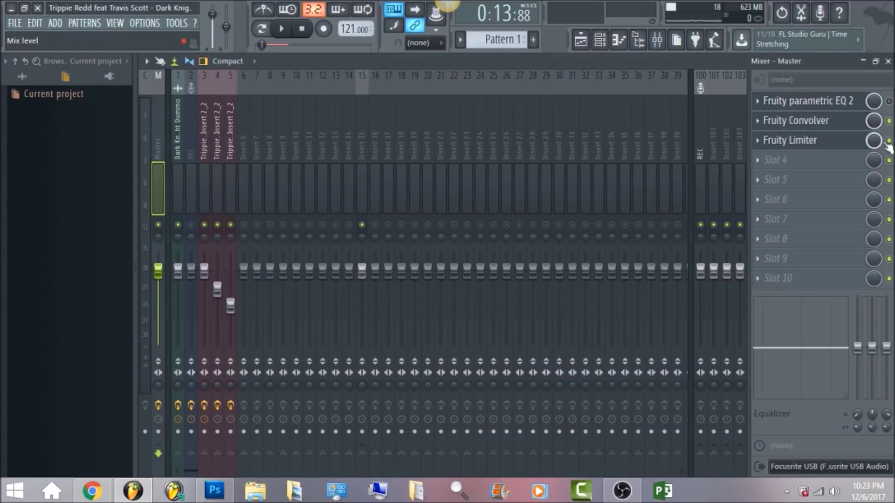
pyautogui.click(764, 101)
pyautogui.moveTo(772, 113)
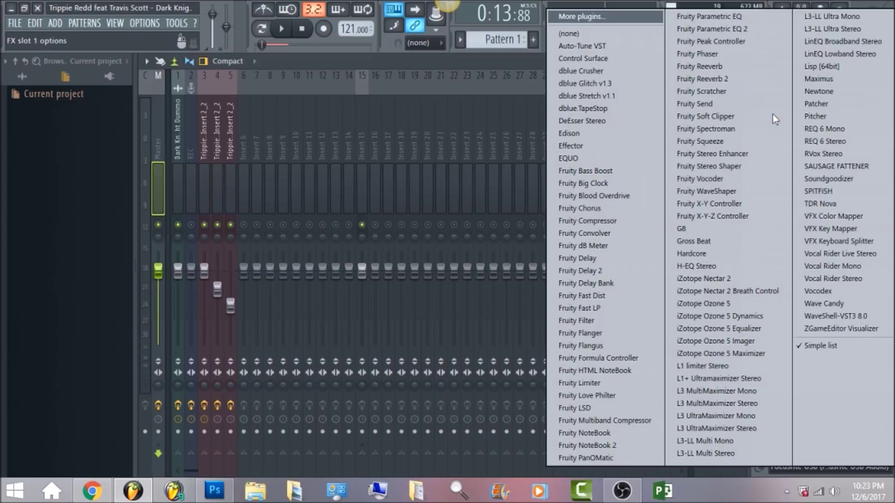
pyautogui.click(616, 34)
pyautogui.click(889, 120)
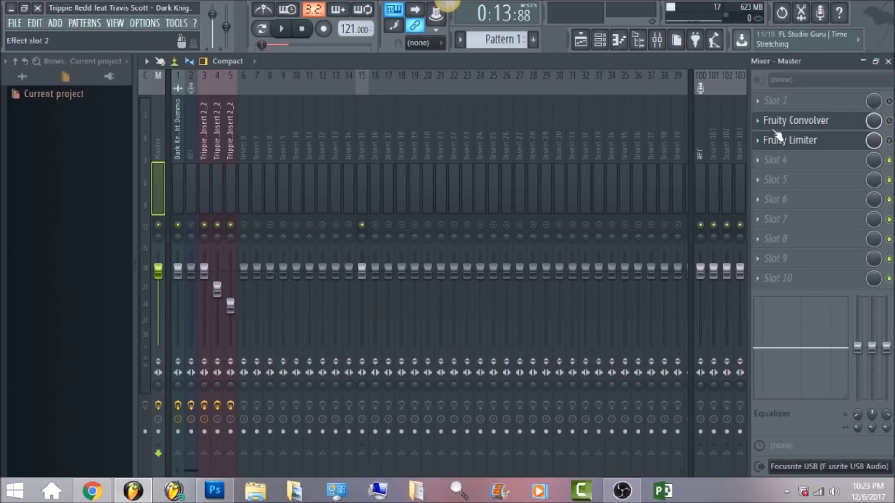
# Mute the Dark Knight Dummo beat on insert 1 and the vocals on inserts 4 and 5, keeping vocal insert 3 active
pyautogui.click(180, 138)
pyautogui.click(178, 224)
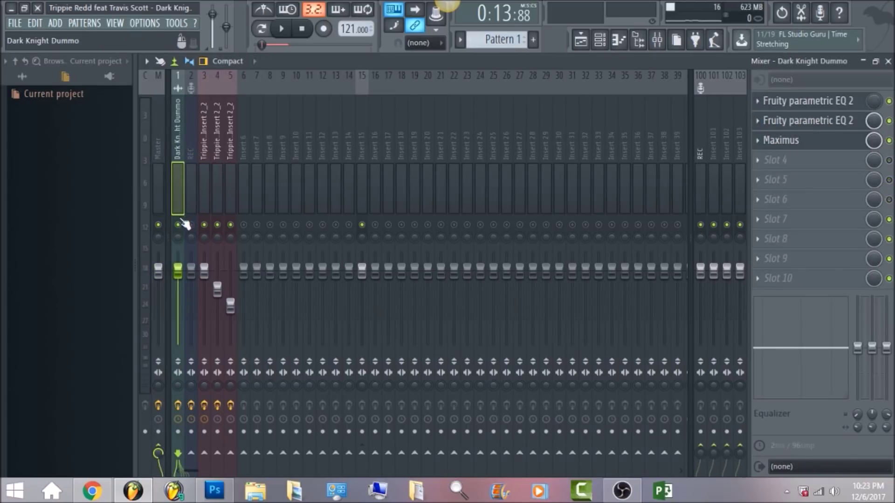
pyautogui.click(203, 141)
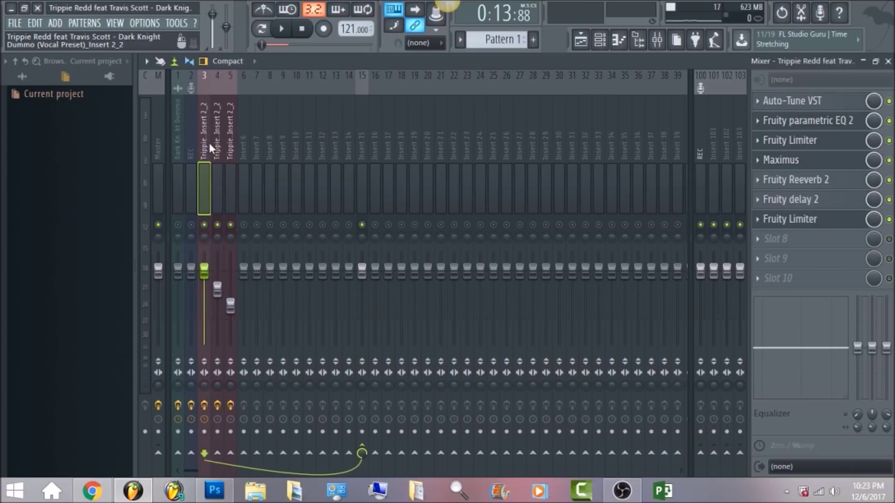
pyautogui.click(217, 225)
pyautogui.click(231, 225)
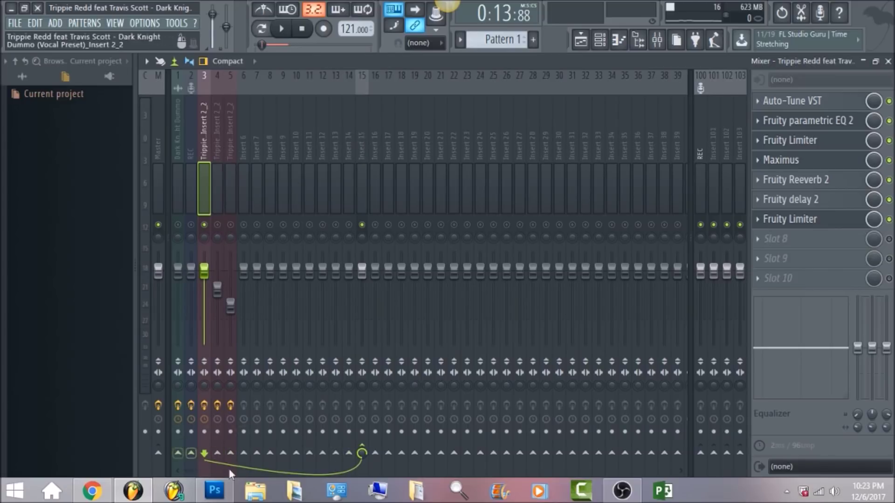
# Bypass every effect on vocal insert 3 except Auto-Tune VST and look over the Auto-Tune settings
pyautogui.click(363, 136)
pyautogui.click(205, 150)
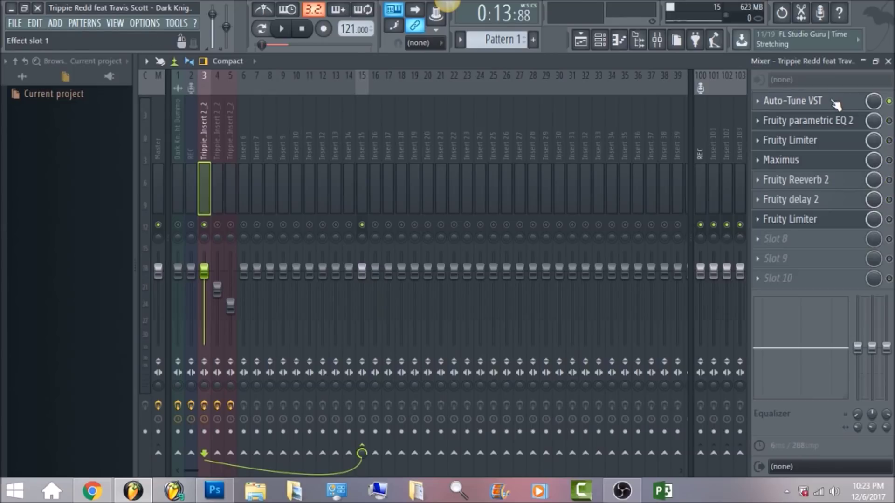
pyautogui.click(779, 103)
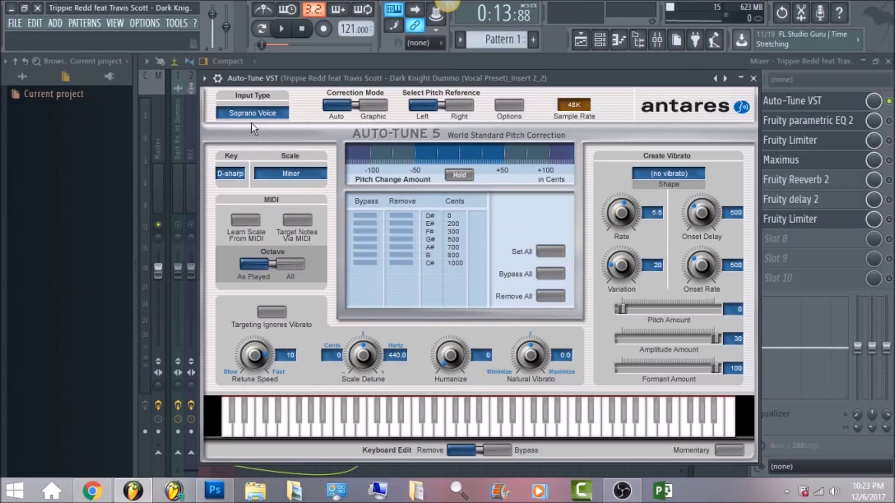
pyautogui.click(158, 135)
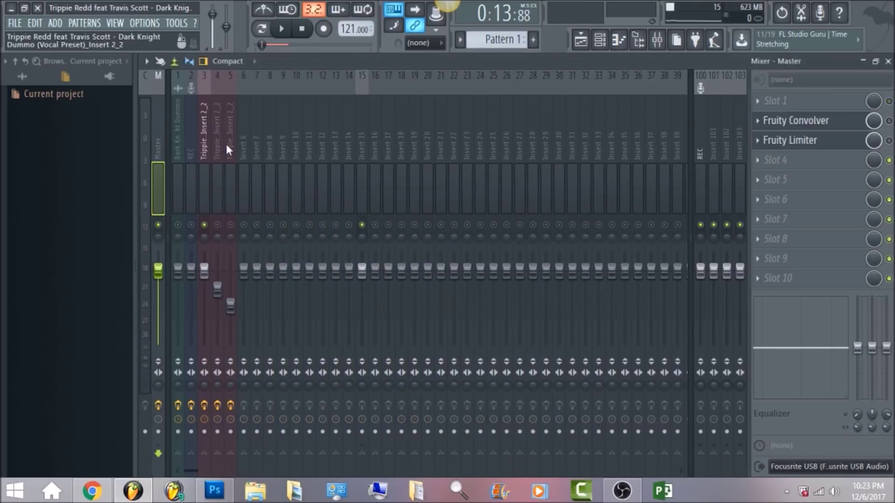
# Play the insert 3 vocal with only Auto-Tune active, following it in the playlist and mixer, and stop playback
pyautogui.click(202, 137)
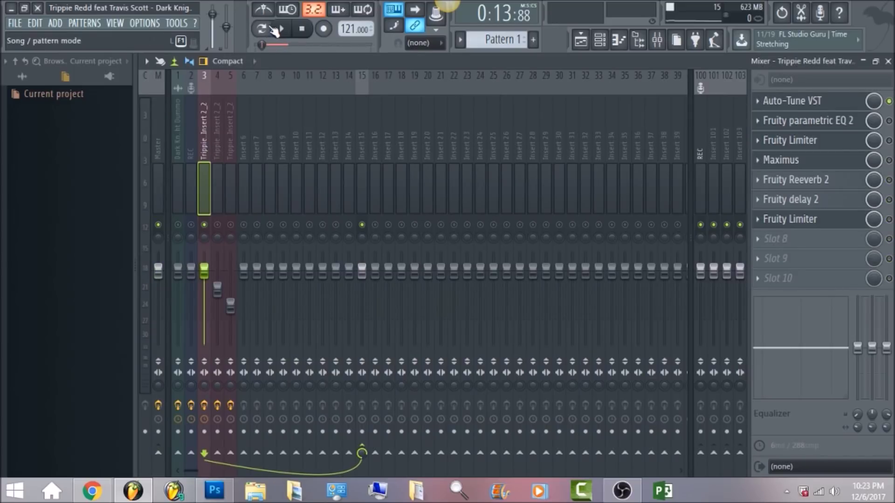
pyautogui.click(261, 28)
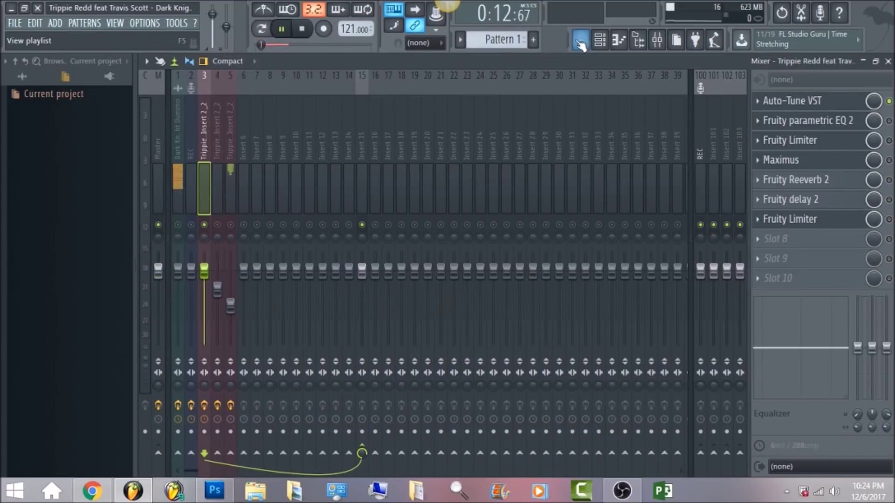
pyautogui.click(581, 40)
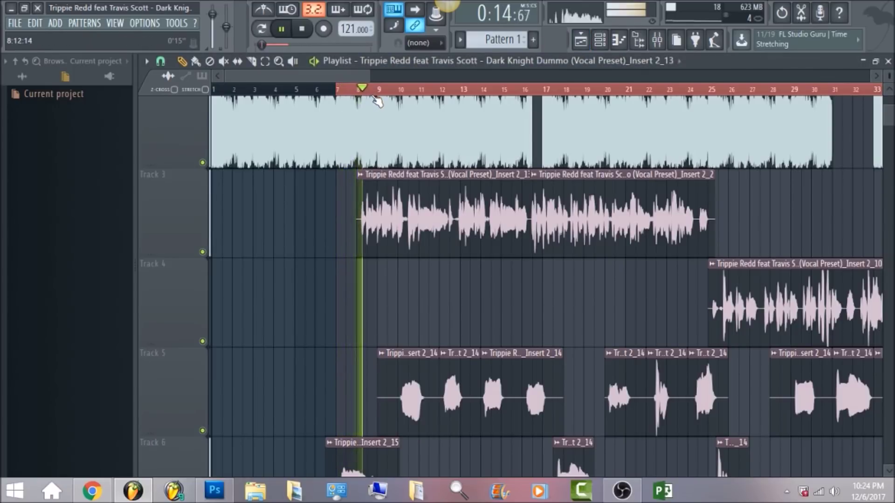
pyautogui.click(658, 40)
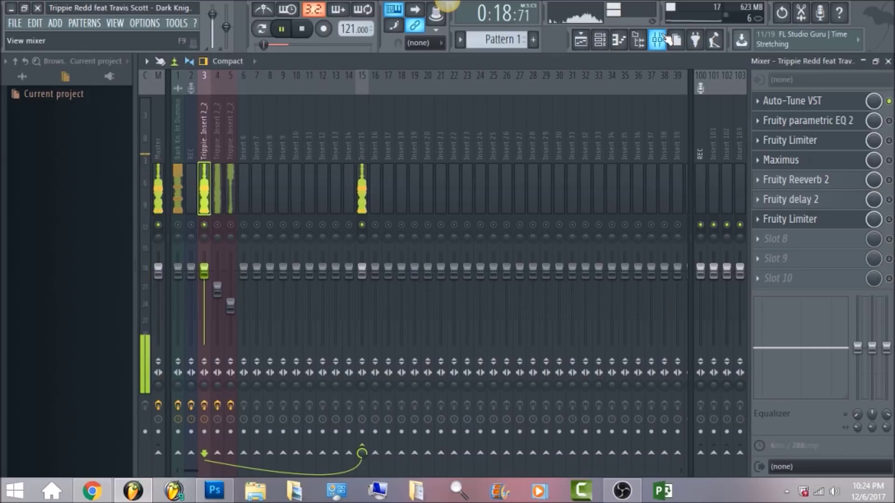
pyautogui.click(587, 40)
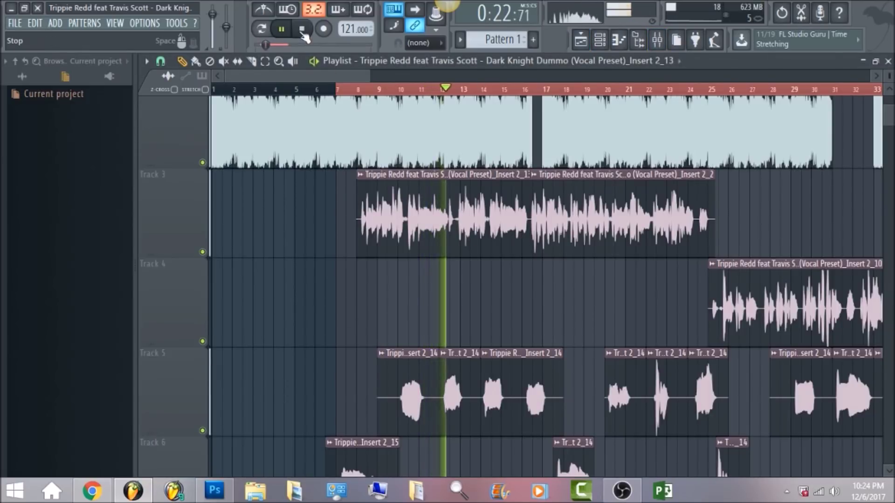
pyautogui.click(303, 31)
# Enable Fruity parametric EQ 2 on vocal insert 3, open its EQ curve and audition the vocal through it
pyautogui.click(658, 42)
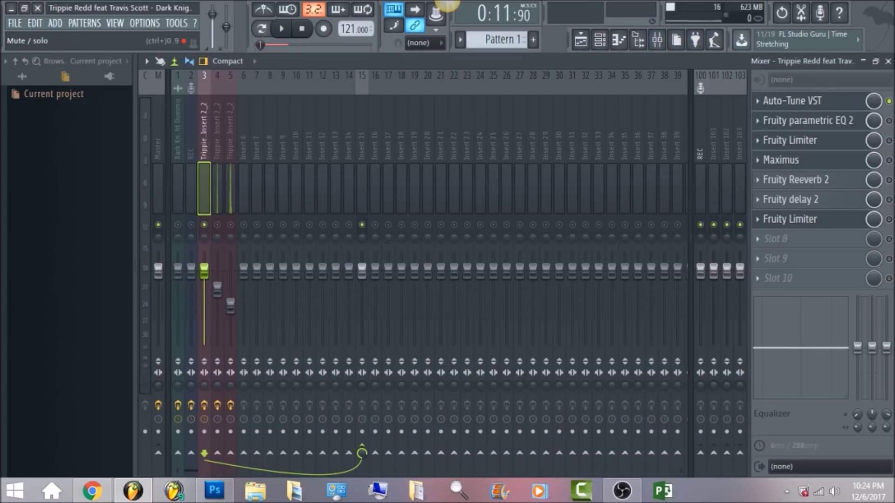
pyautogui.click(833, 122)
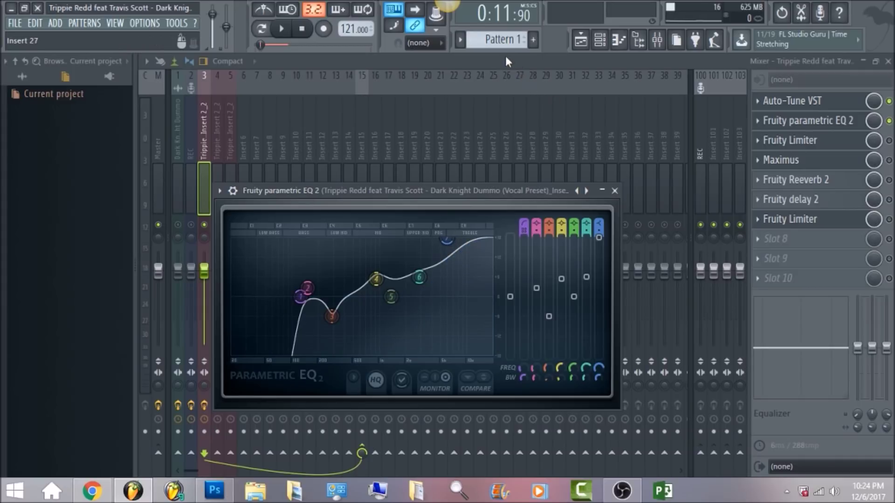
pyautogui.click(283, 29)
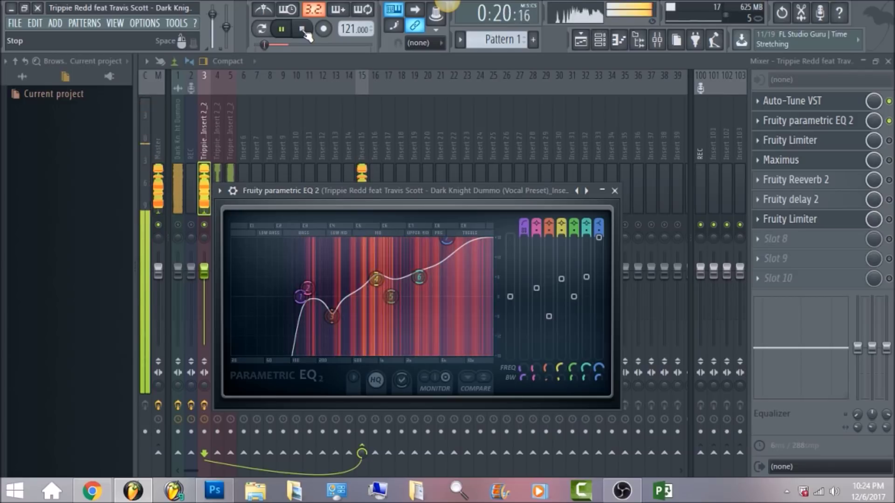
pyautogui.click(303, 31)
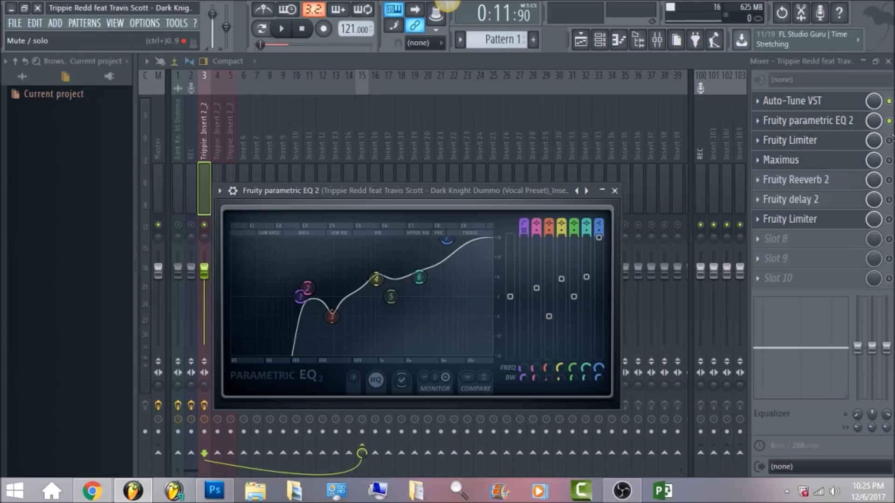
# Enable the Fruity Limiter after the EQ on insert 3, review its loudness and envelope settings, and audition the vocal
pyautogui.click(888, 140)
pyautogui.click(861, 144)
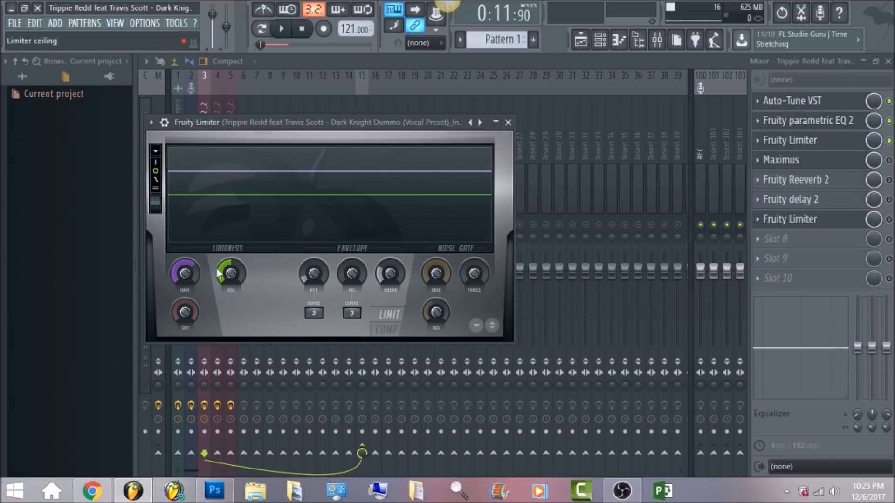
pyautogui.rightClick(316, 275)
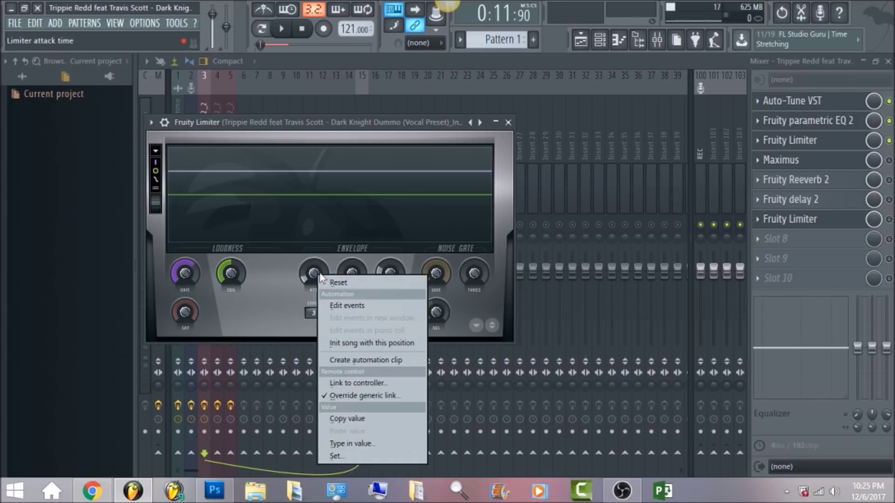
pyautogui.click(328, 279)
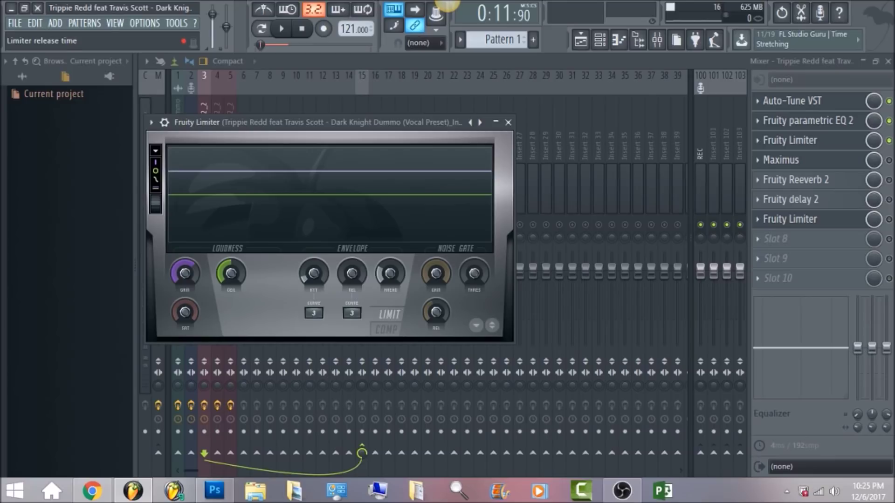
pyautogui.click(382, 276)
pyautogui.click(184, 274)
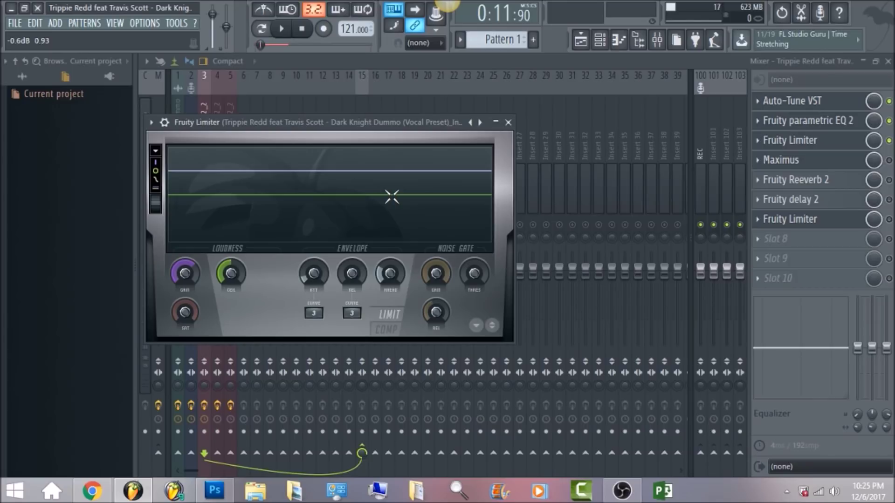
pyautogui.click(282, 28)
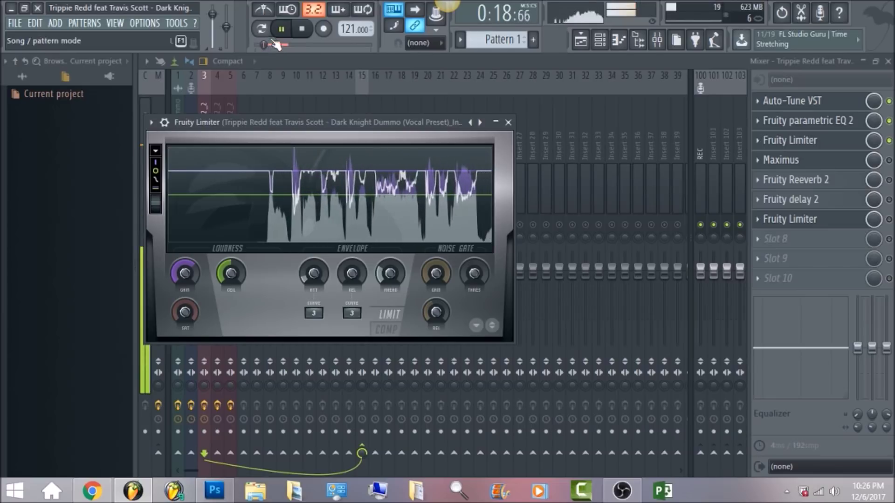
pyautogui.click(302, 29)
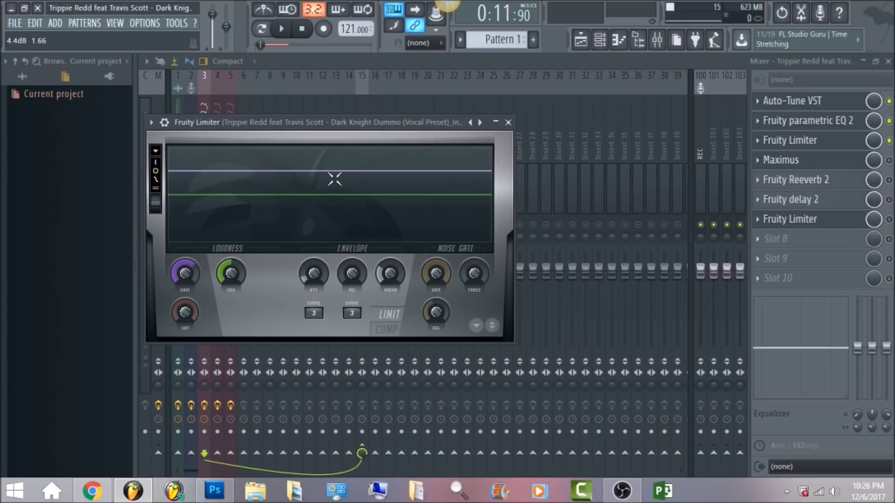
# Enable Maximus on vocal insert 3, browse its presets without choosing one, and bring up its editor
pyautogui.click(889, 160)
pyautogui.click(846, 163)
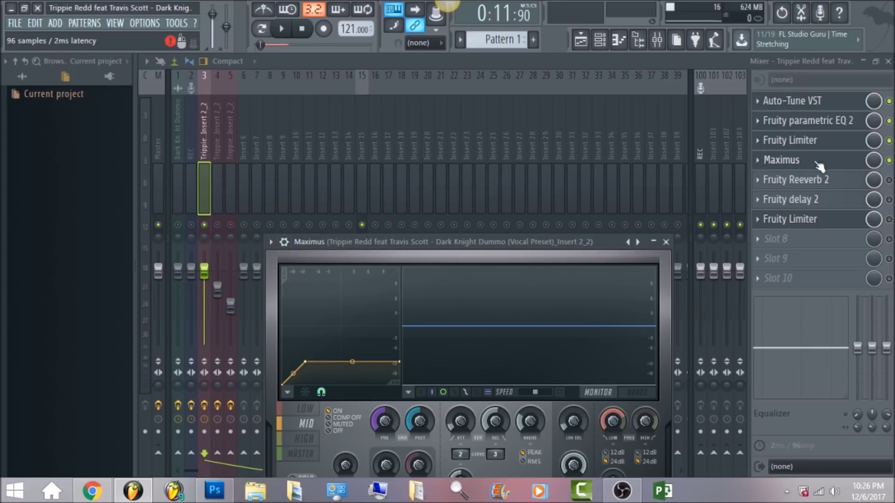
pyautogui.click(269, 242)
pyautogui.moveTo(310, 233)
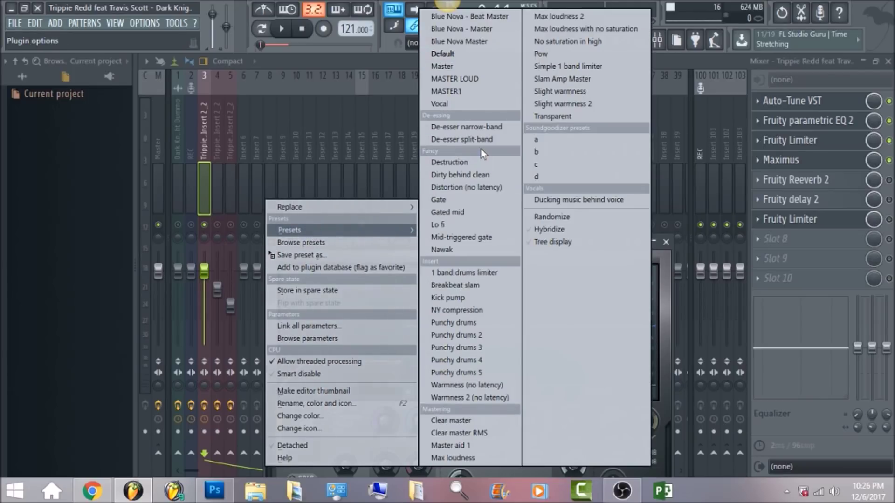
pyautogui.click(346, 55)
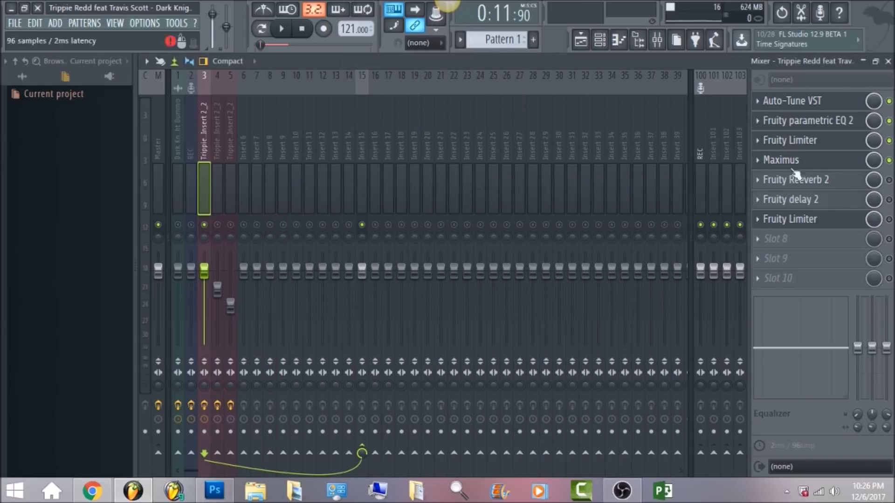
pyautogui.click(817, 170)
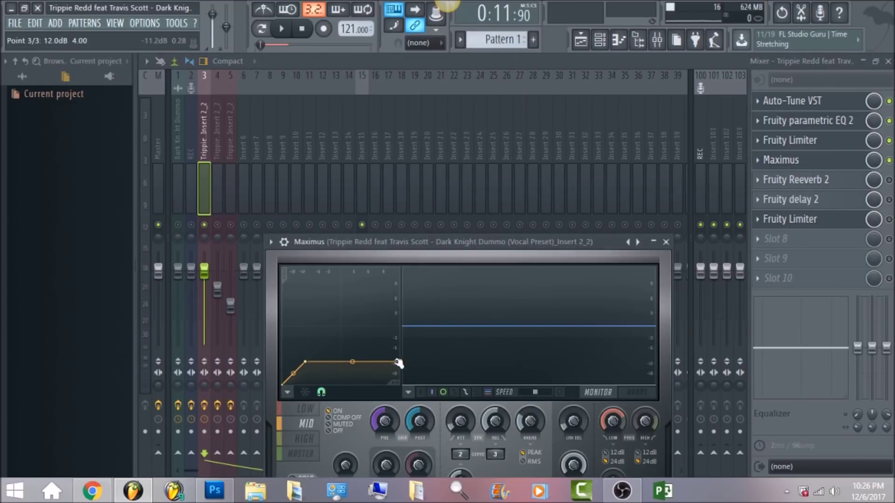
# Try raising the end point of the Maximus mid band curve, put it back level, and audition the vocal
pyautogui.moveTo(399, 366); pyautogui.dragTo(402, 347)
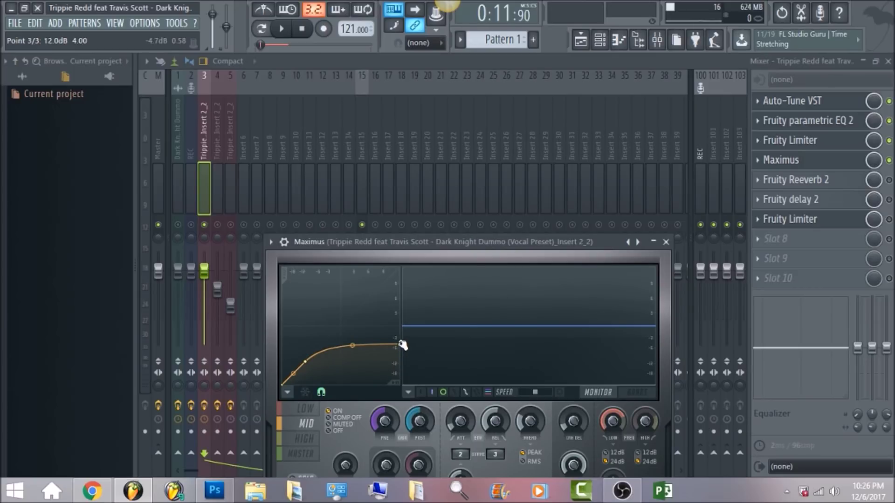
pyautogui.moveTo(403, 346); pyautogui.dragTo(408, 366)
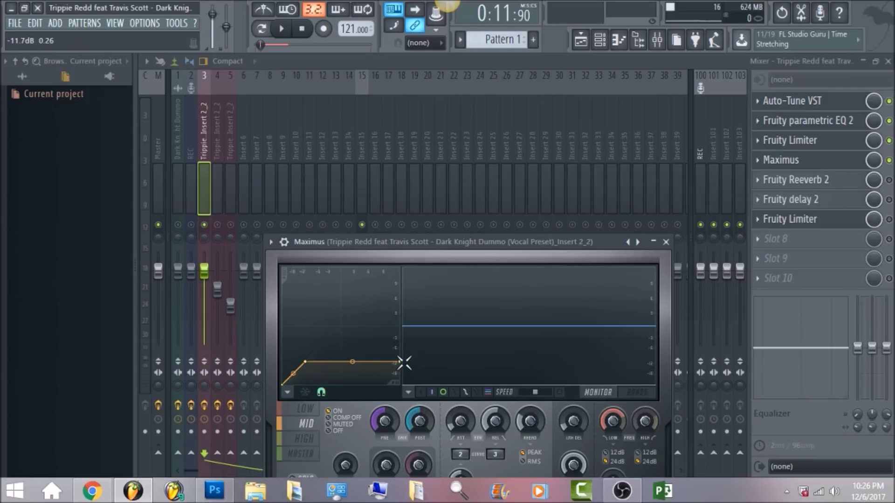
pyautogui.click(282, 29)
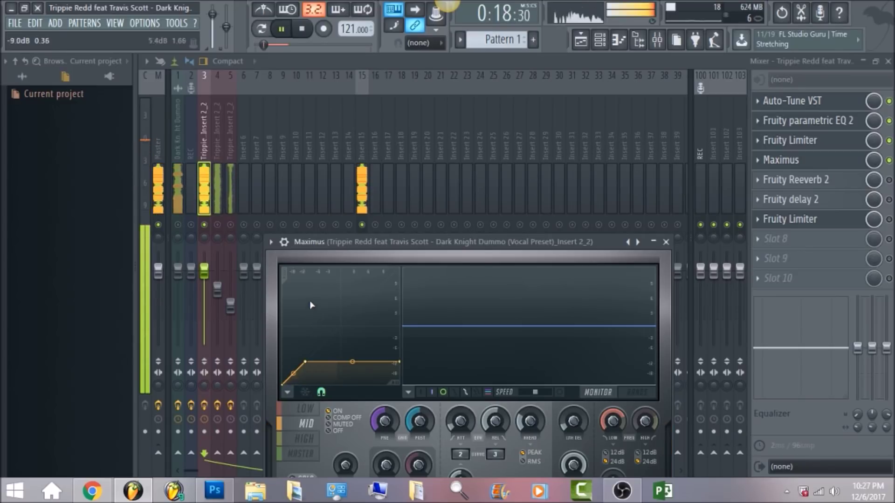
pyautogui.click(304, 30)
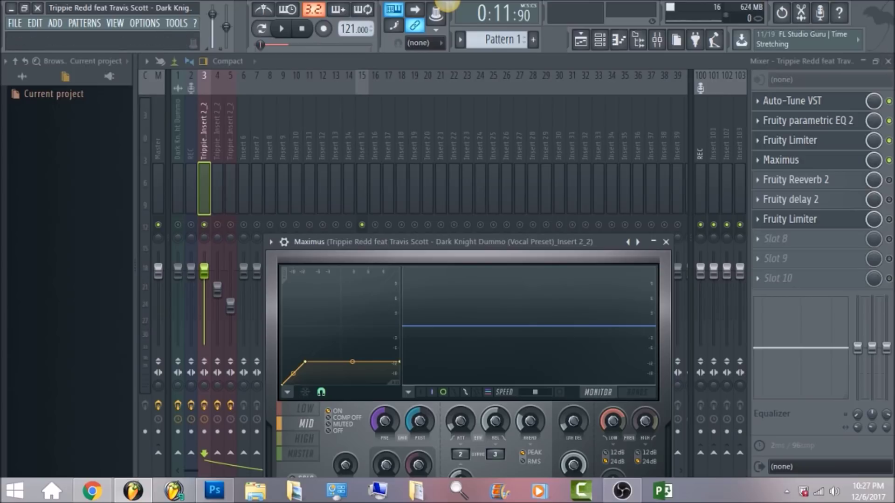
# Enable Fruity Reeverb 2 on vocal insert 3, open its settings and audition the vocal with the reverb
pyautogui.click(889, 180)
pyautogui.click(841, 180)
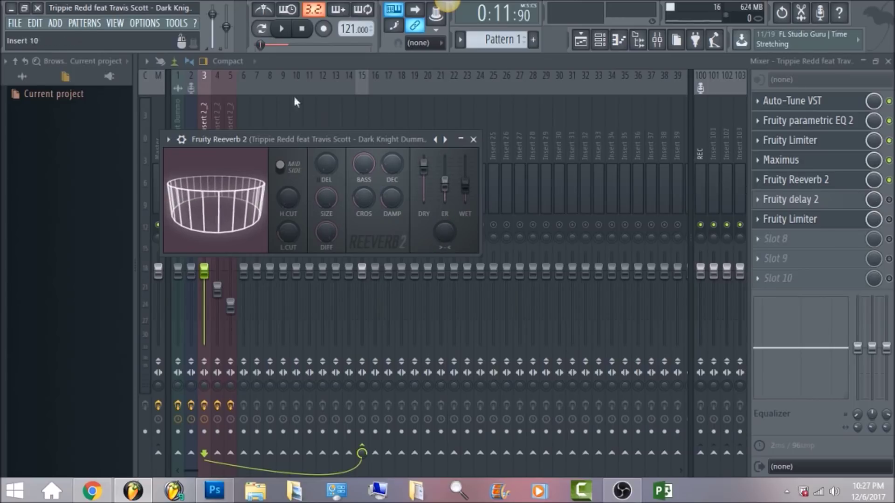
pyautogui.click(282, 31)
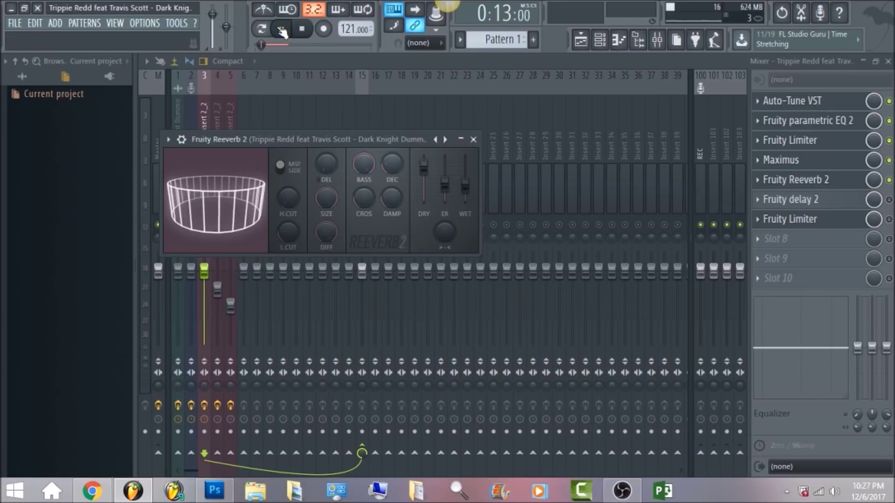
pyautogui.click(304, 32)
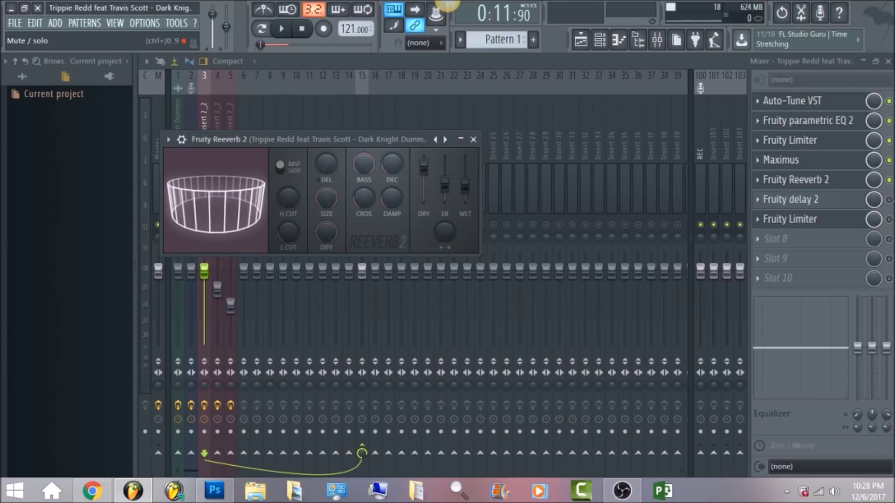
# Enable Fruity delay 2 on insert 3, open its settings, audition the vocal with the delay, and close the plugin window
pyautogui.click(792, 199)
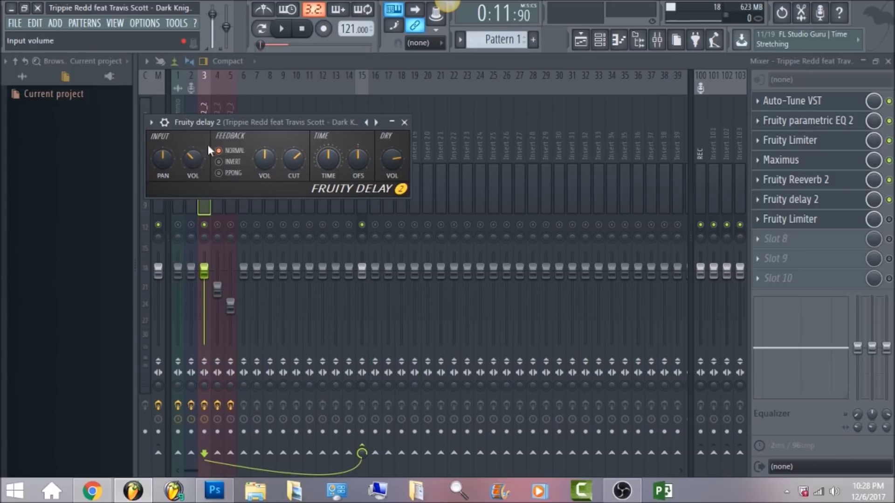
pyautogui.click(282, 29)
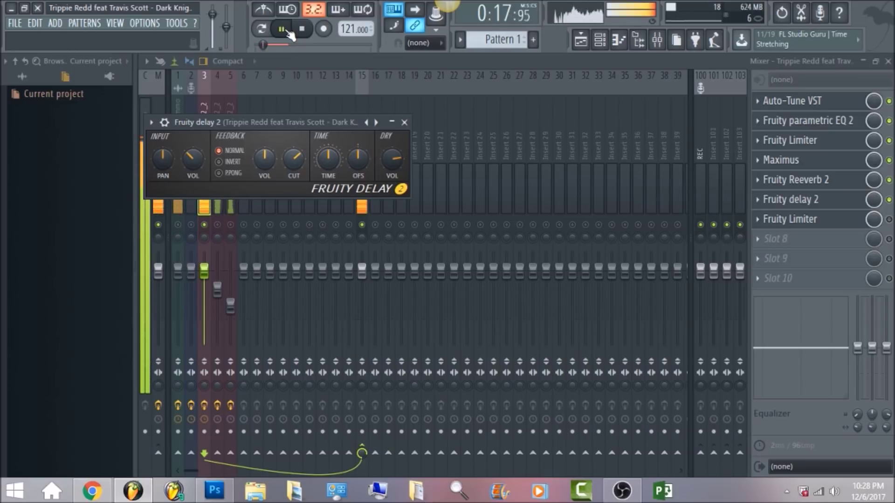
pyautogui.click(302, 32)
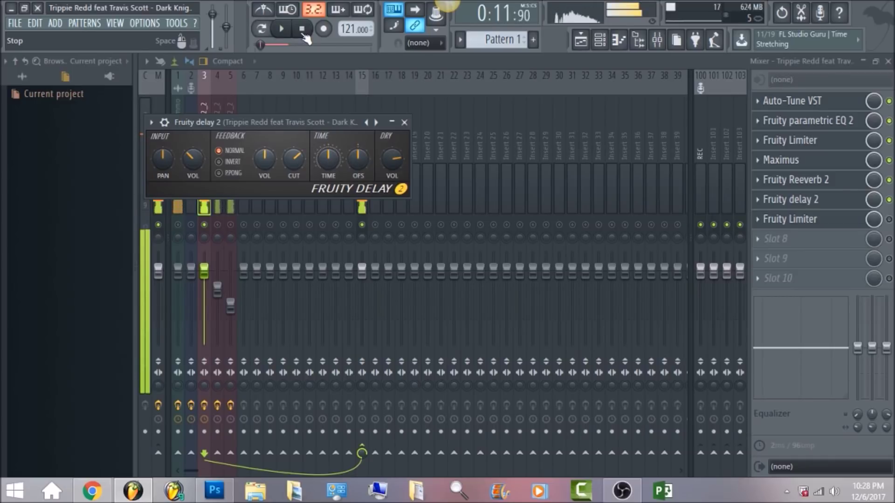
pyautogui.press('Escape')
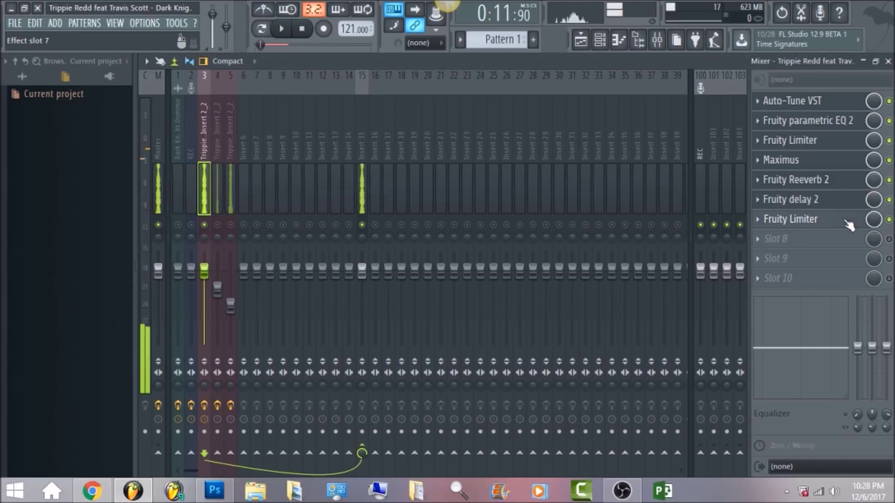
# Open the final Fruity Limiter in slot 7 of insert 3, reset its attack, and audition the vocal
pyautogui.click(848, 225)
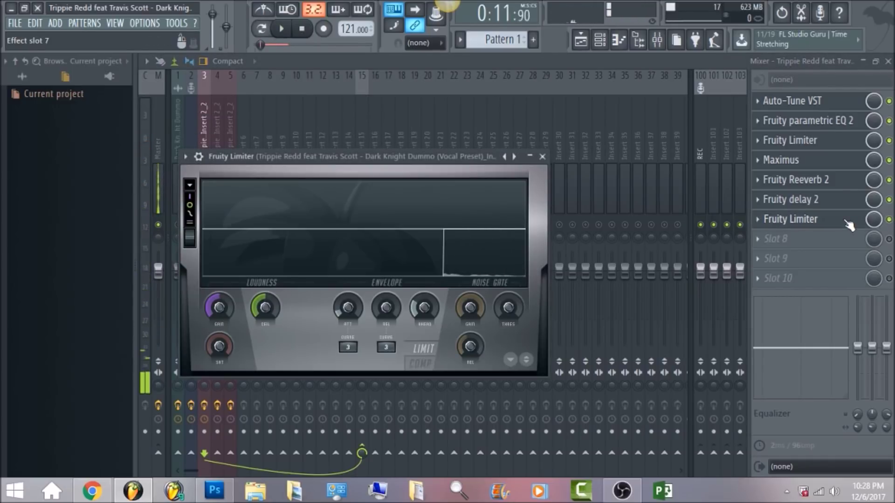
pyautogui.rightClick(345, 312)
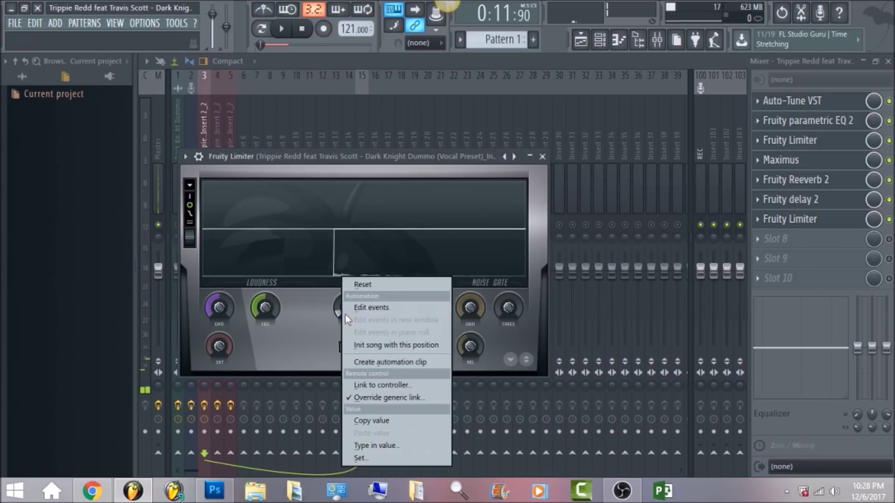
pyautogui.click(367, 288)
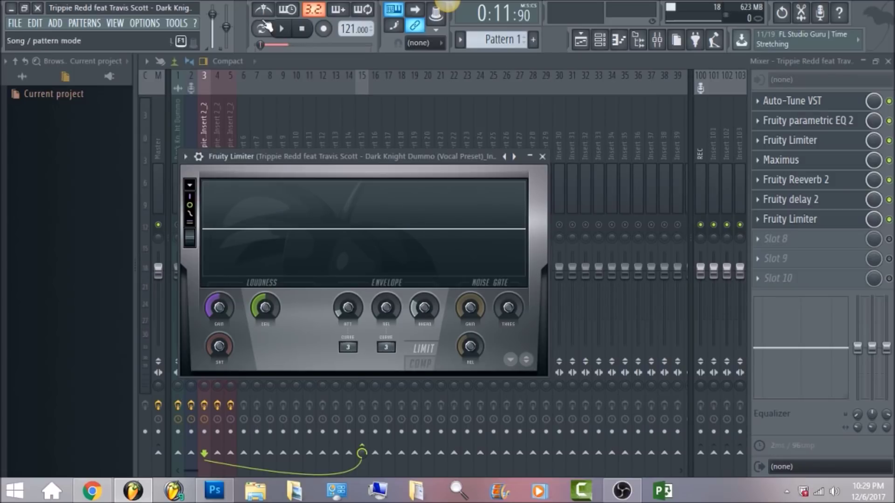
pyautogui.click(282, 29)
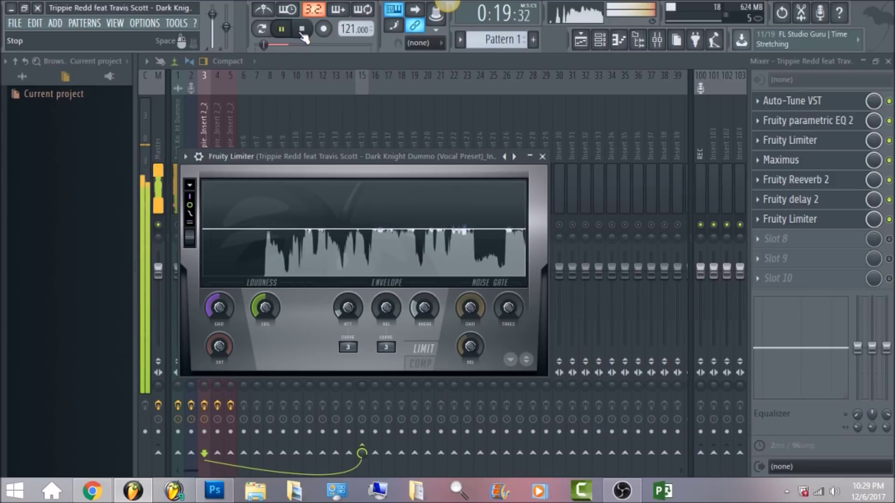
pyautogui.click(304, 31)
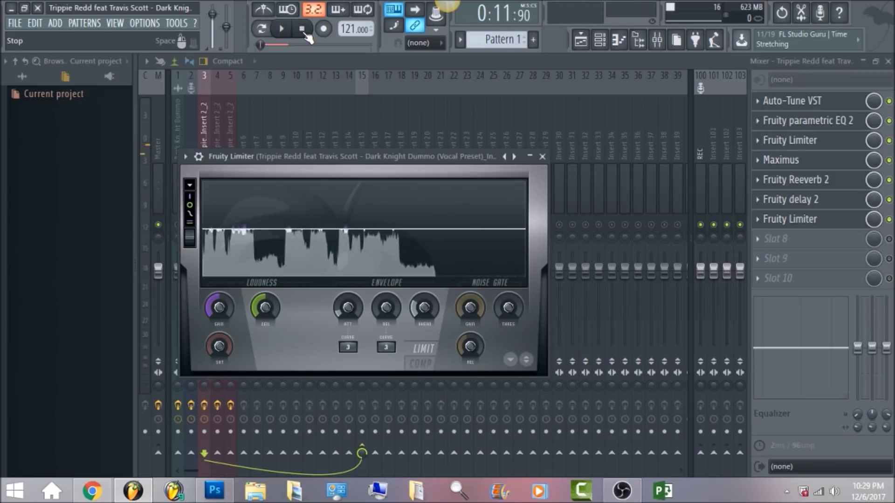
# Compare the effect chains of inserts 3 and 4, make insert 4 the active vocal, and view its slot 6 plugin list without choosing one
pyautogui.click(219, 110)
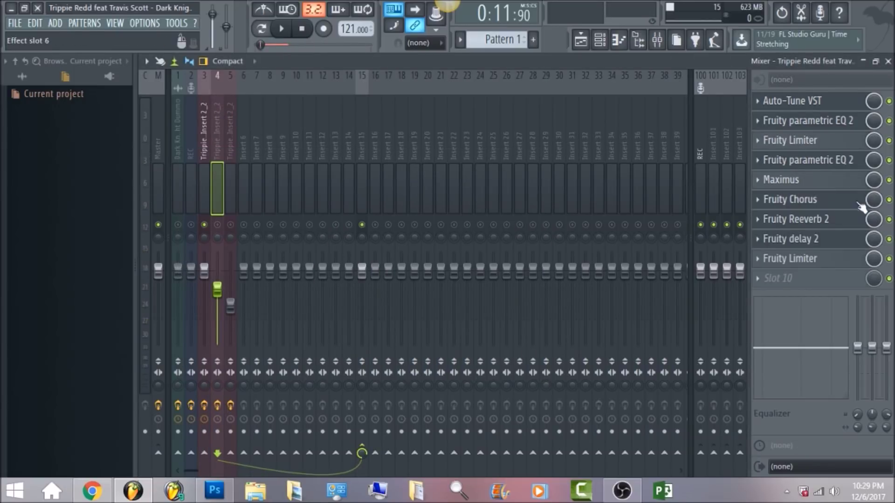
pyautogui.click(206, 132)
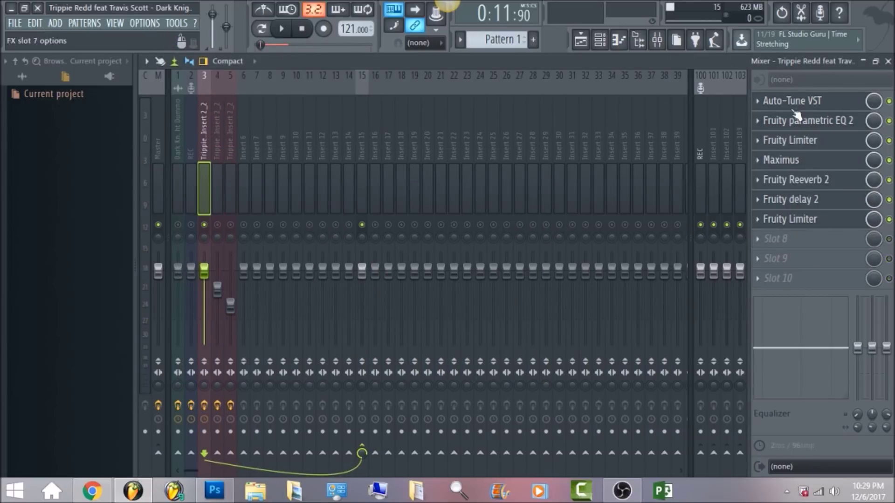
pyautogui.click(215, 138)
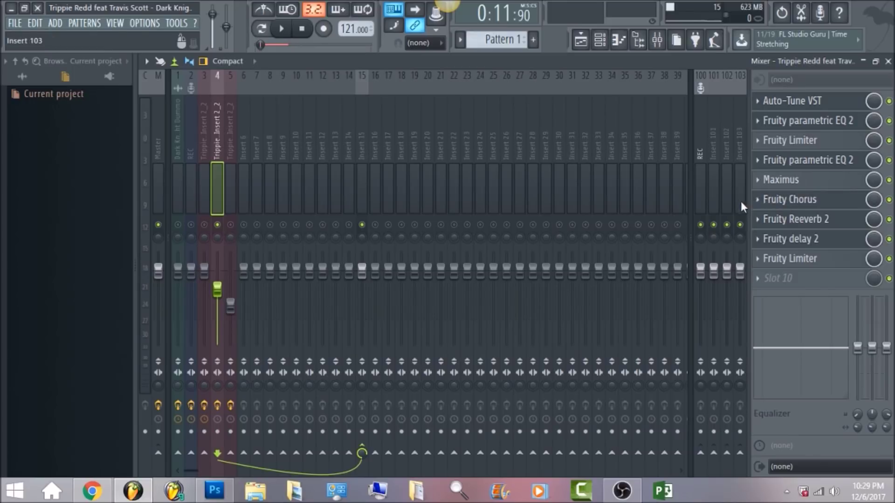
pyautogui.click(757, 200)
pyautogui.moveTo(758, 202)
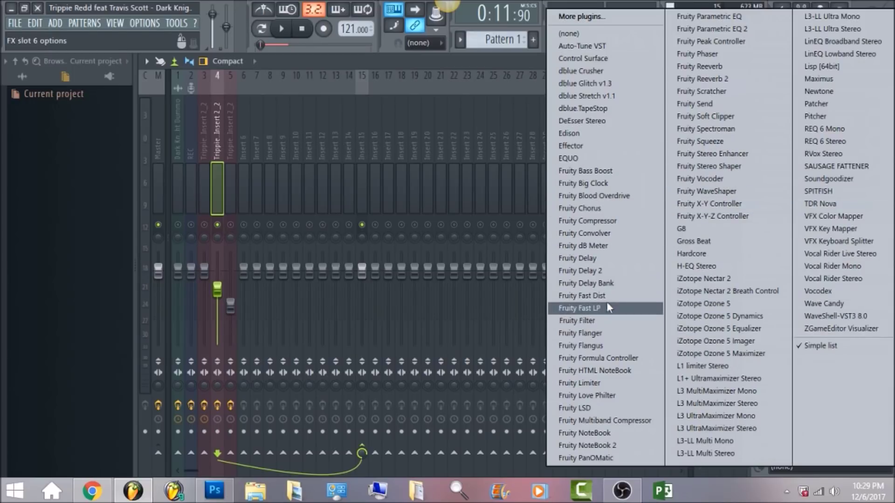
pyautogui.click(483, 64)
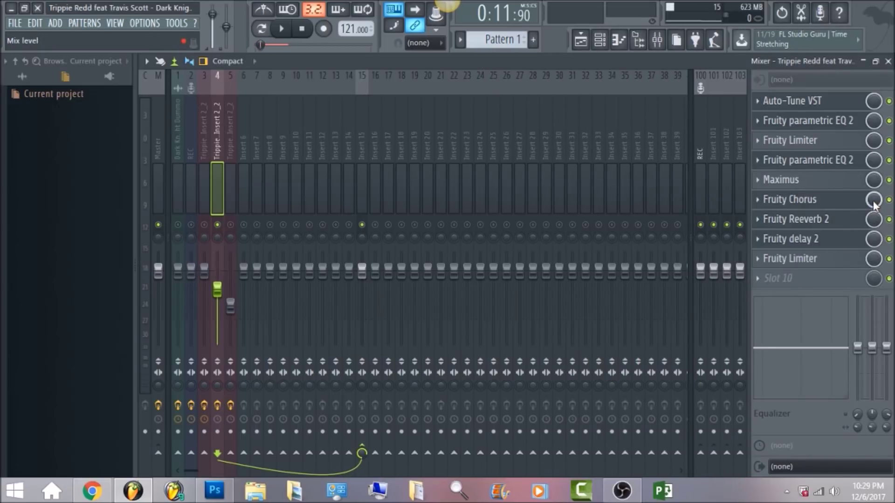
# Audition vocal insert 4 while checking its clips in the playlist, return to the mixer, and stop playback
pyautogui.click(285, 29)
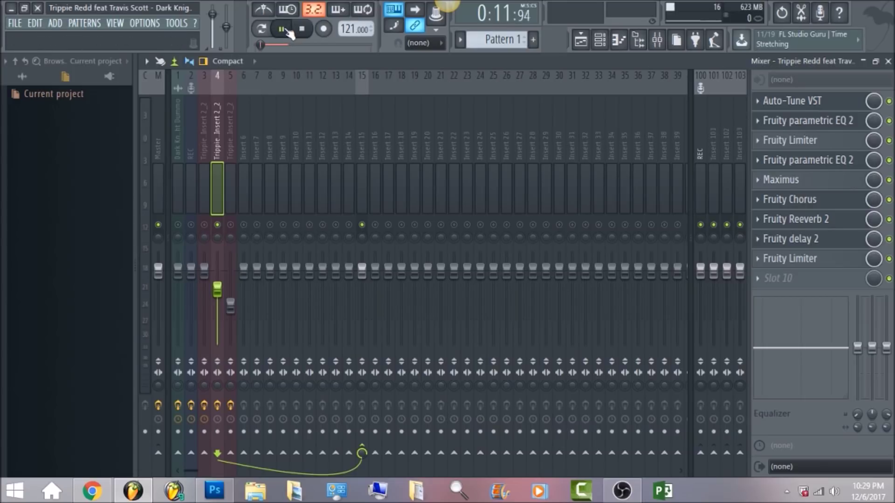
pyautogui.click(580, 41)
pyautogui.scroll(-4, 507, 170)
pyautogui.scroll(1, 506, 170)
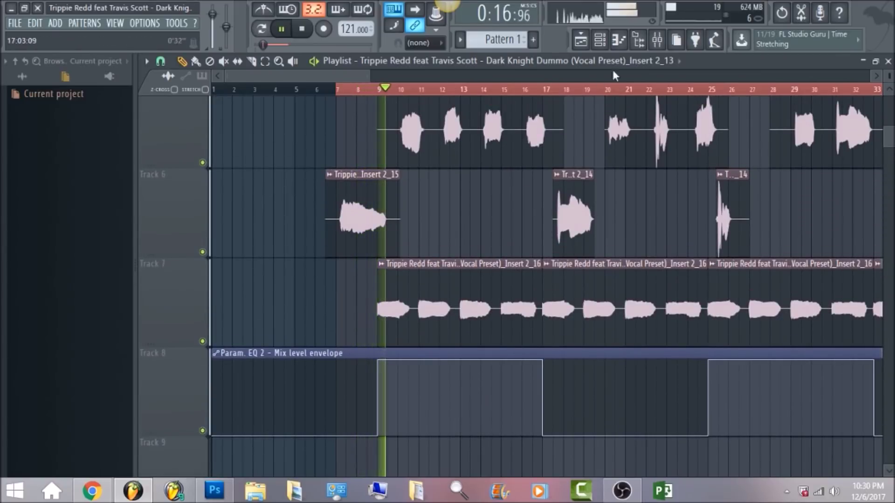
pyautogui.click(657, 42)
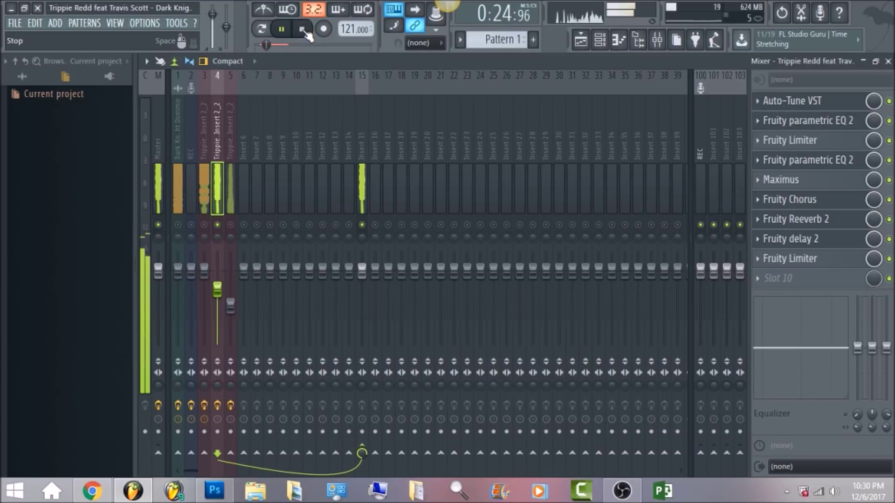
pyautogui.press('space')
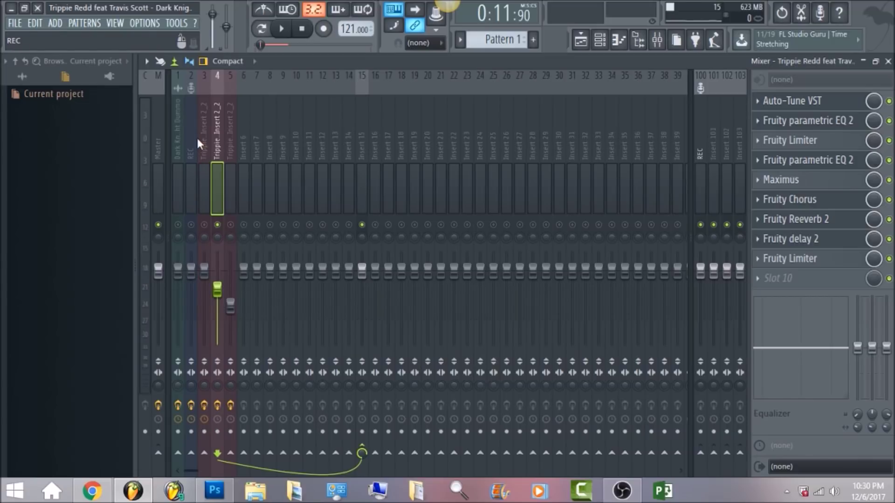
# Select and unmute vocal insert 5, and move the playlist's playback position to bar 10
pyautogui.click(228, 144)
pyautogui.click(231, 226)
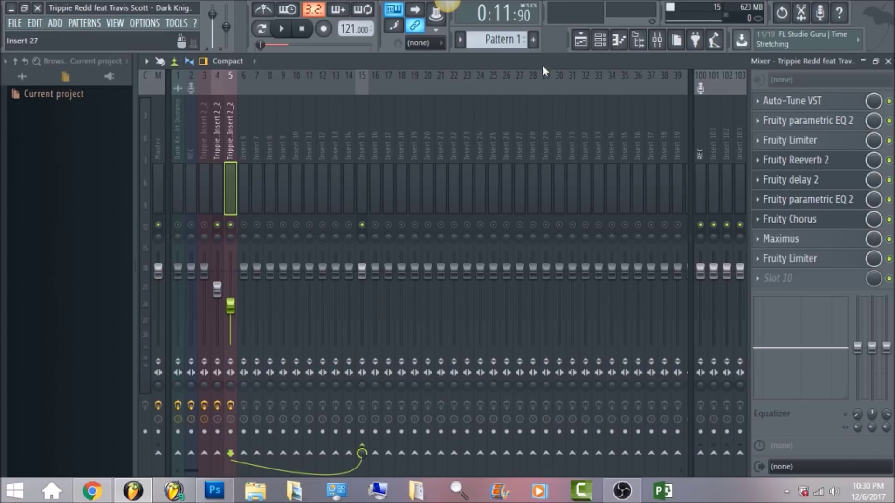
pyautogui.click(581, 46)
pyautogui.scroll(-1, 448, 228)
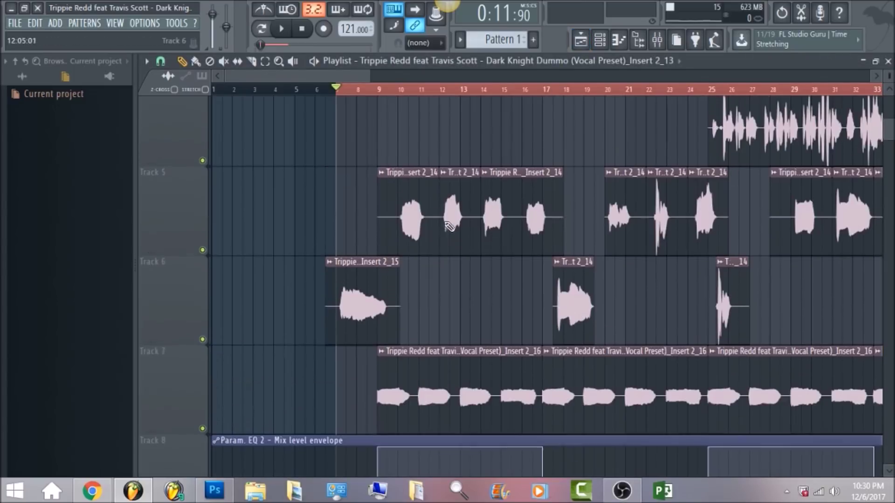
pyautogui.click(399, 88)
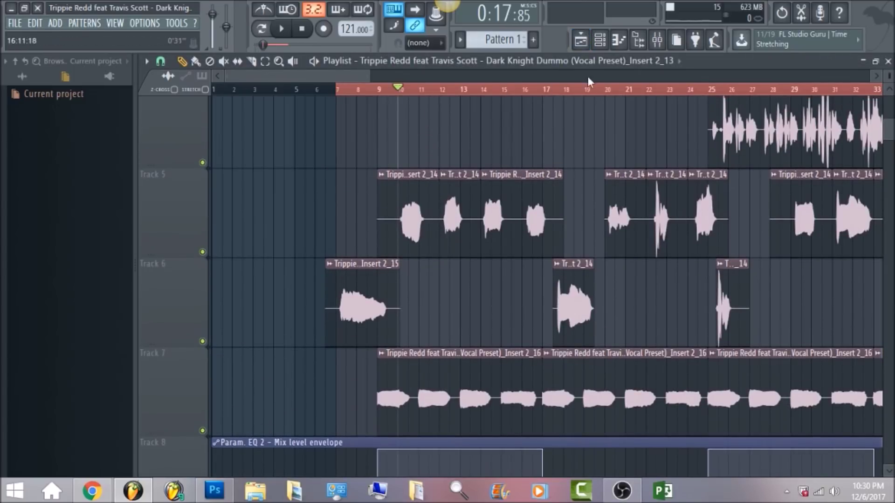
pyautogui.click(656, 40)
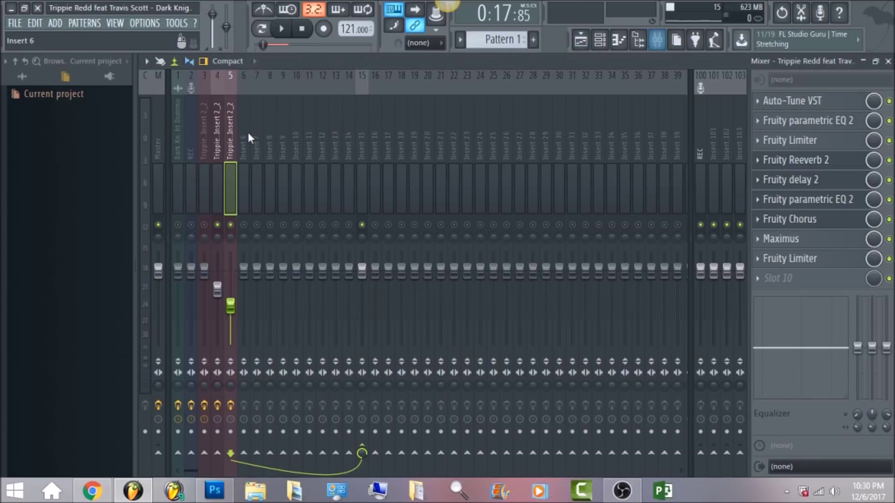
# Audition vocal inserts 4 and 5 together, follow their clips in the playlist, stop playback, and return to the mixer
pyautogui.click(281, 28)
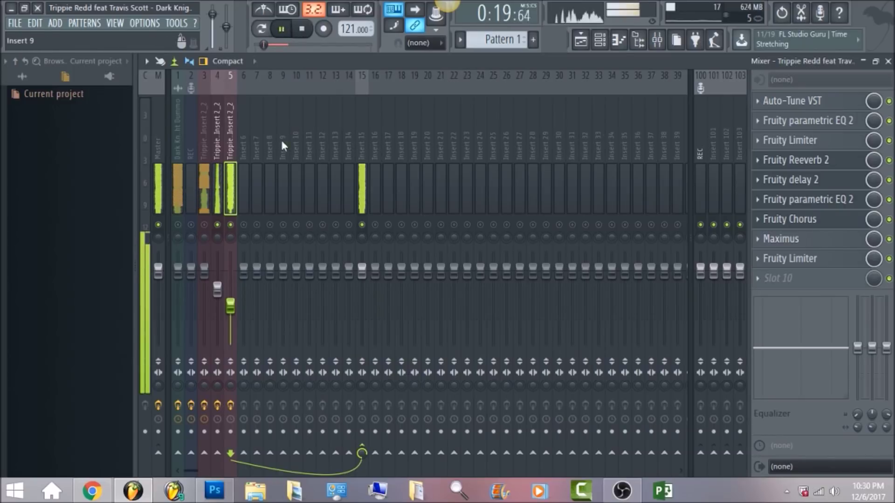
pyautogui.click(580, 41)
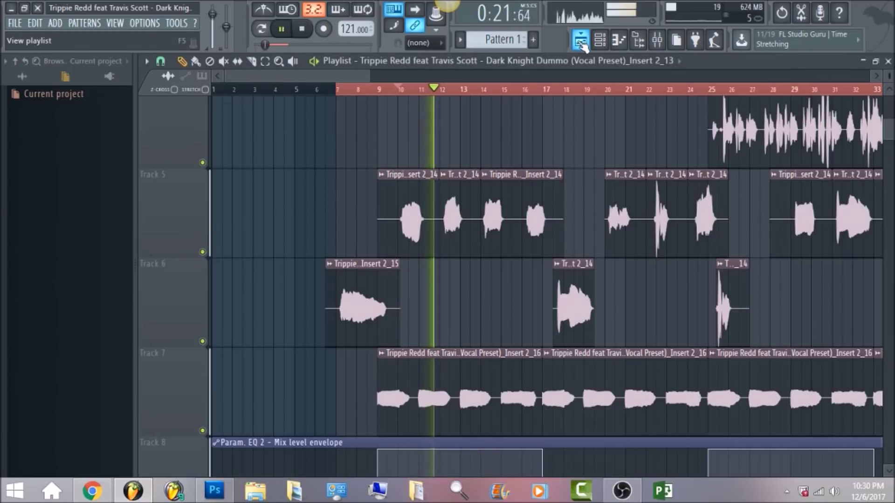
pyautogui.click(302, 29)
pyautogui.click(657, 41)
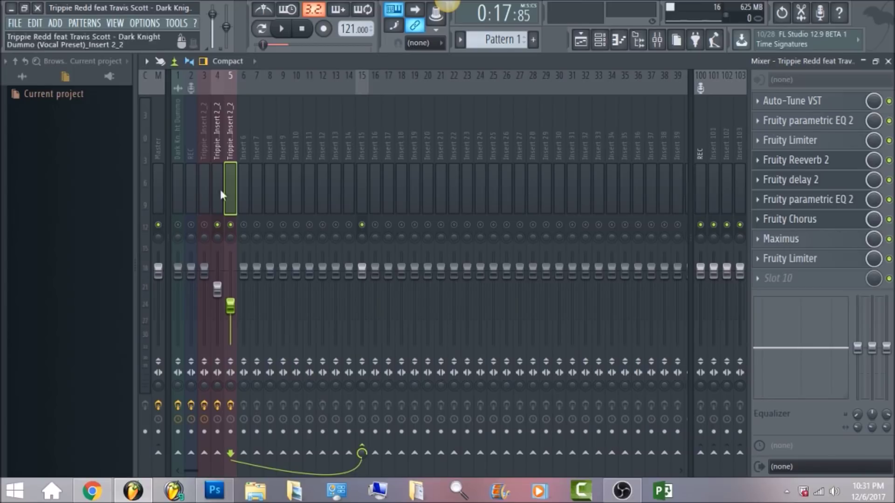
# Unmute vocal insert 3, check the shared routing to insert 15, and select the Dark Knight Dummo beat on insert 1
pyautogui.click(208, 172)
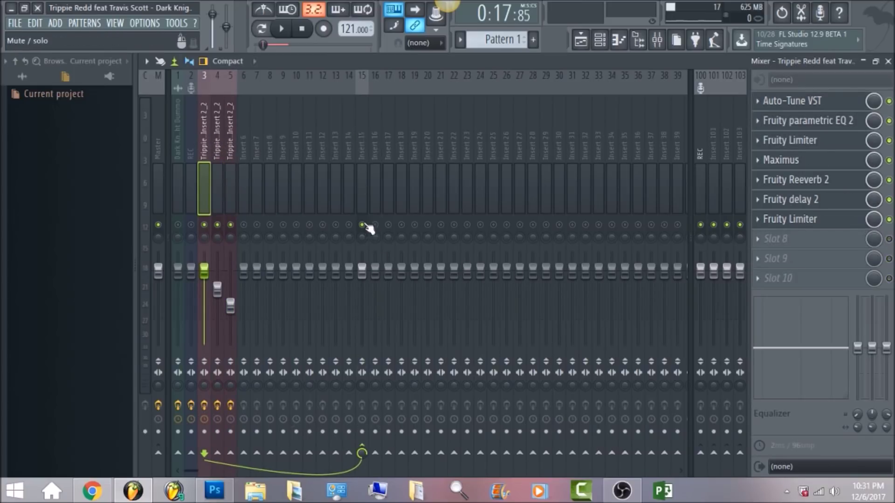
pyautogui.click(359, 144)
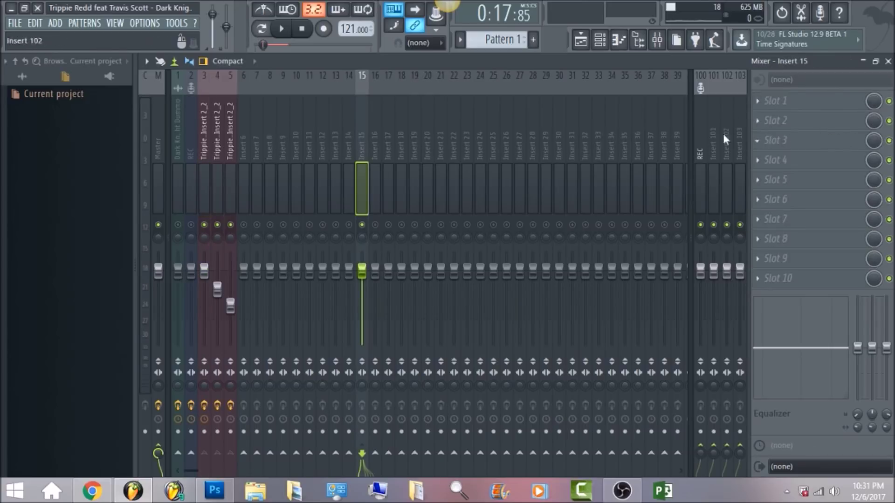
pyautogui.click(208, 145)
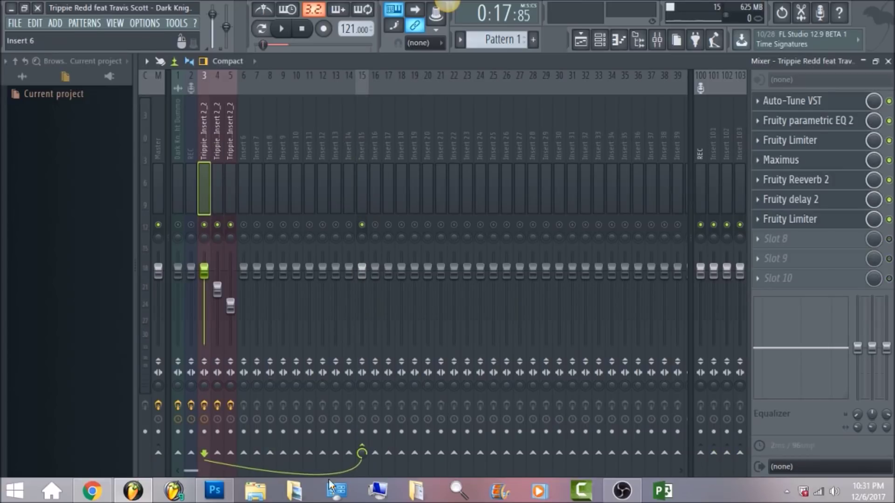
pyautogui.click(179, 139)
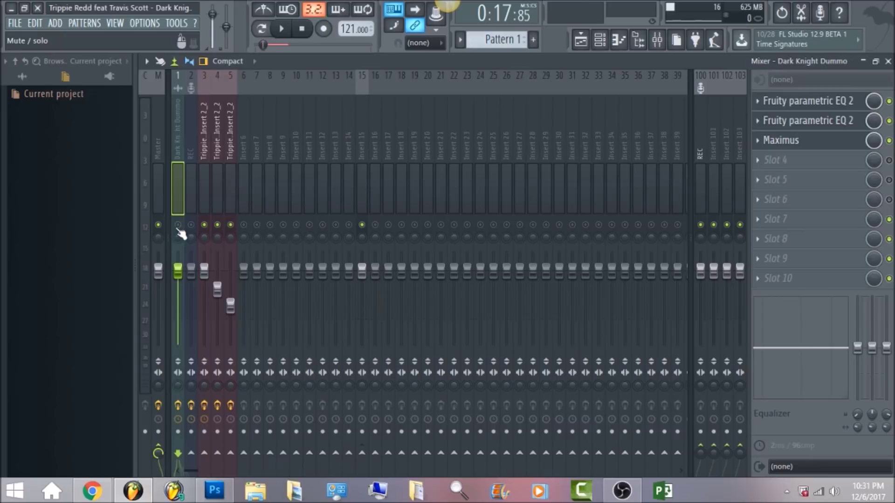
# Open the first Fruity parametric EQ 2 on insert 1 and examine its low-pass band and mix level automation in the playlist
pyautogui.click(849, 107)
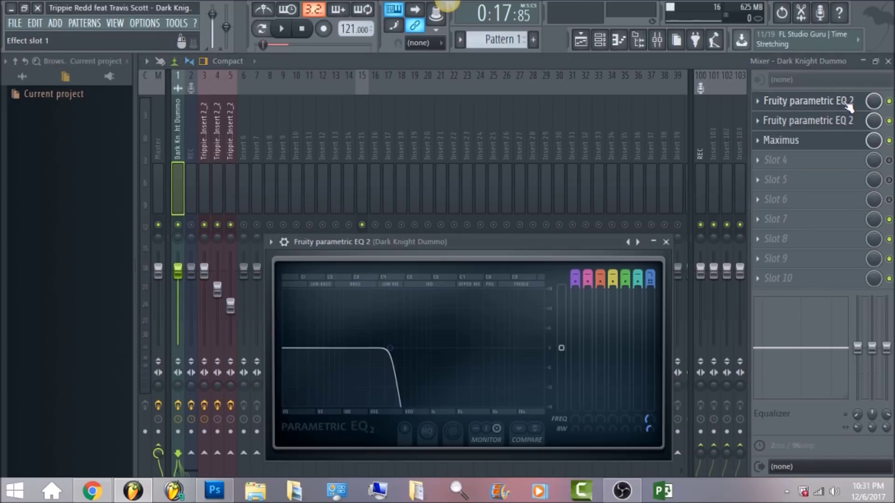
pyautogui.click(827, 105)
pyautogui.click(827, 106)
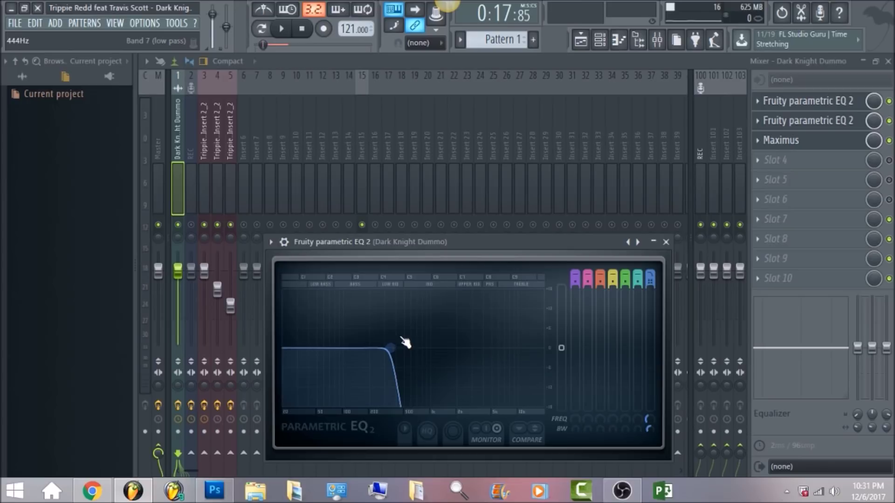
pyautogui.click(580, 40)
pyautogui.scroll(-3, 425, 379)
pyautogui.scroll(3, 580, 312)
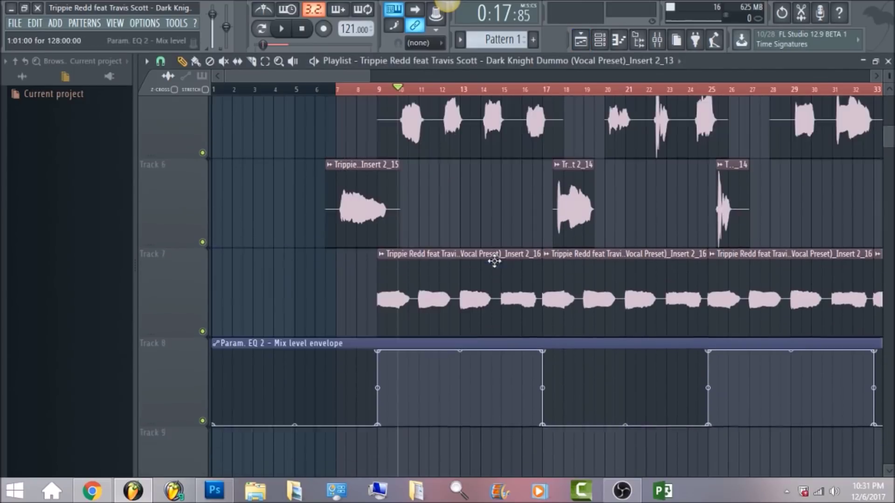
# Return to the mixer and examine the low-pass curve of the second Fruity parametric EQ 2 on insert 1
pyautogui.click(657, 40)
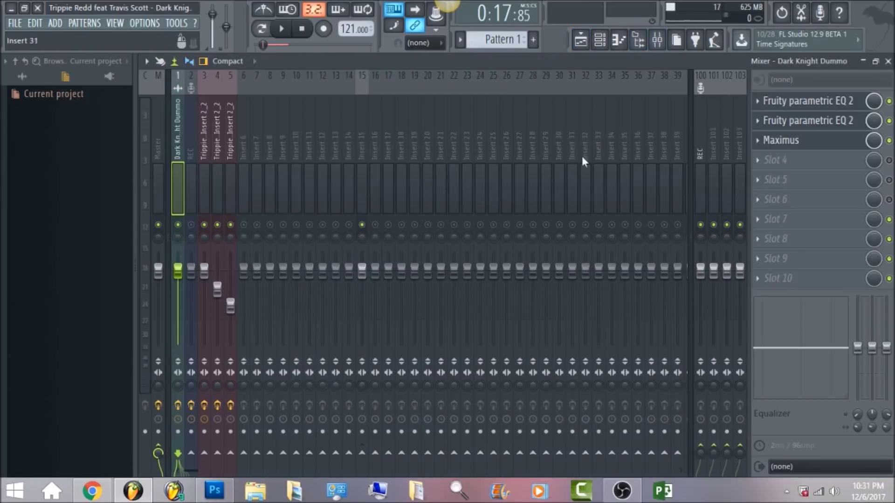
pyautogui.click(841, 122)
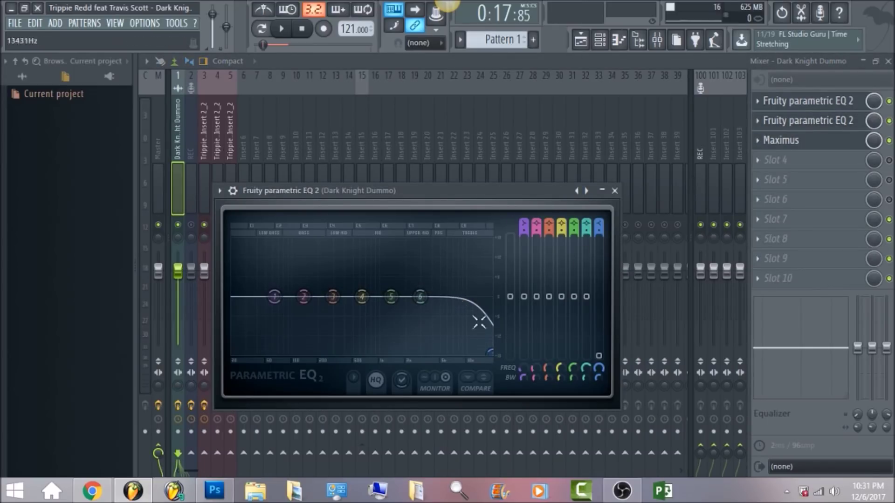
pyautogui.moveTo(495, 355); pyautogui.dragTo(463, 307)
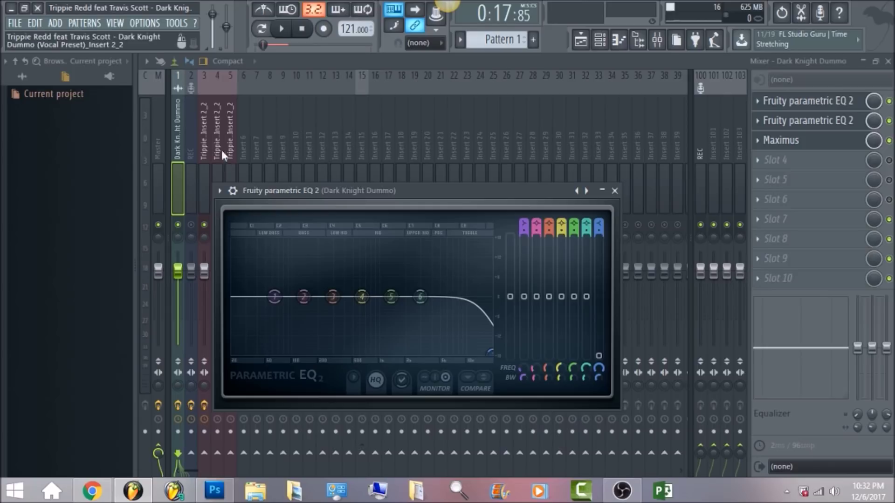
# Audition the song from bar 17 in the playlist, watch the second EQ on insert 1 during playback, and stop
pyautogui.click(281, 30)
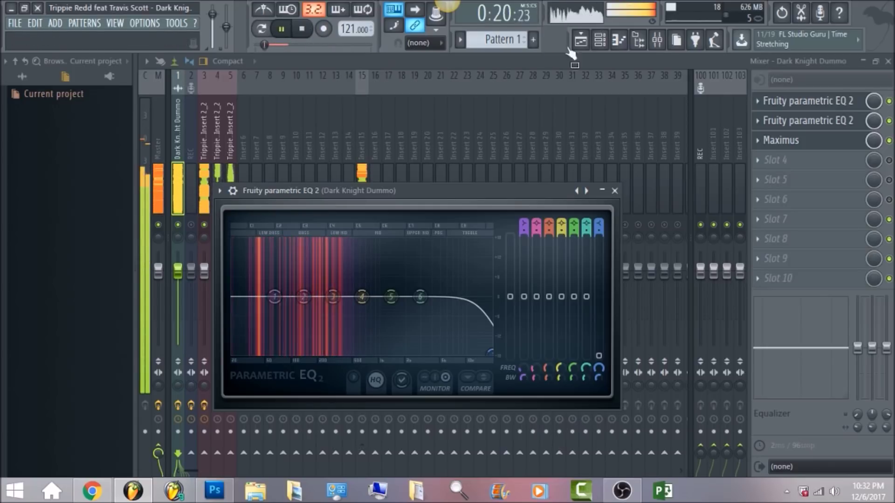
pyautogui.press('F5')
pyautogui.click(554, 92)
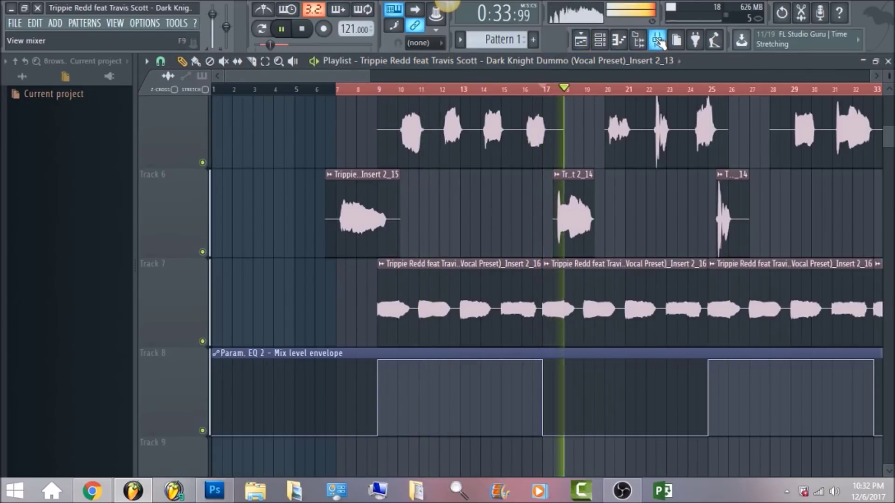
pyautogui.click(659, 43)
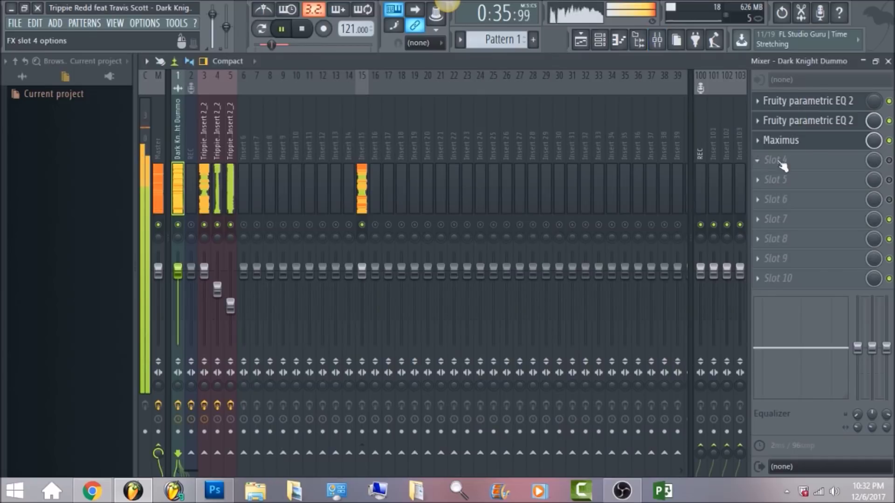
pyautogui.click(816, 122)
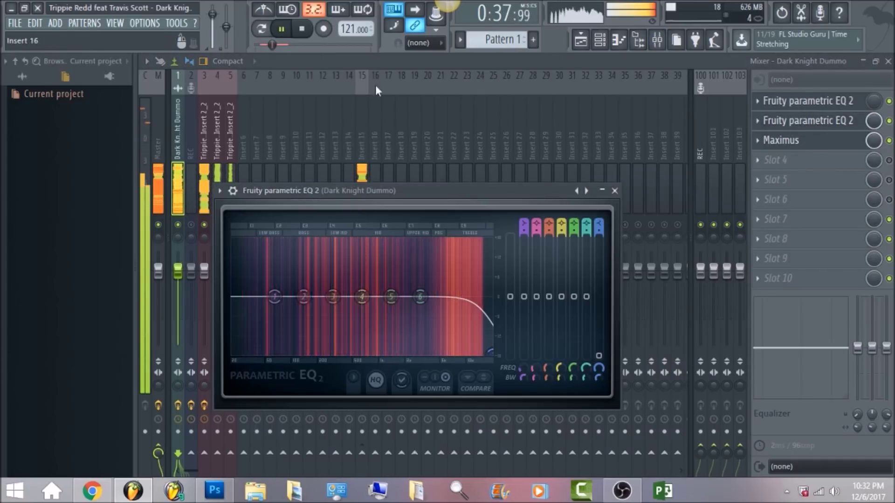
pyautogui.click(304, 32)
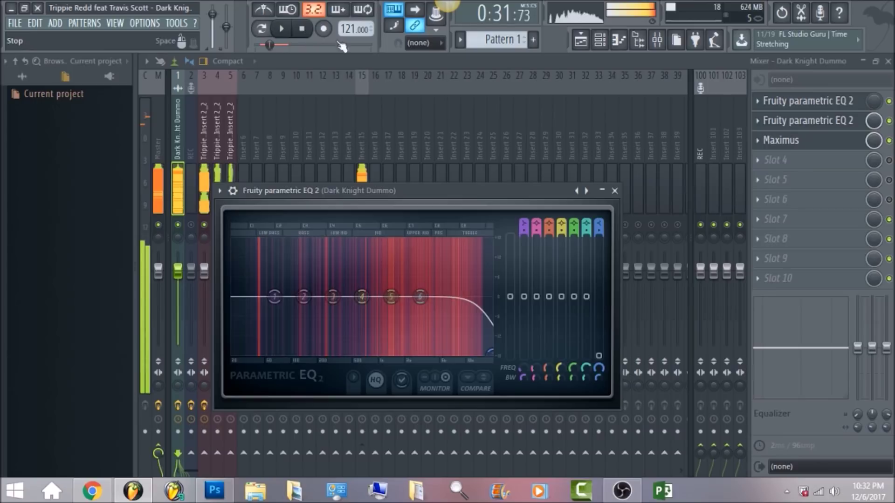
# Open Maximus on insert 1, review its High, Mid, Low and Master band curves, and close it
pyautogui.click(822, 141)
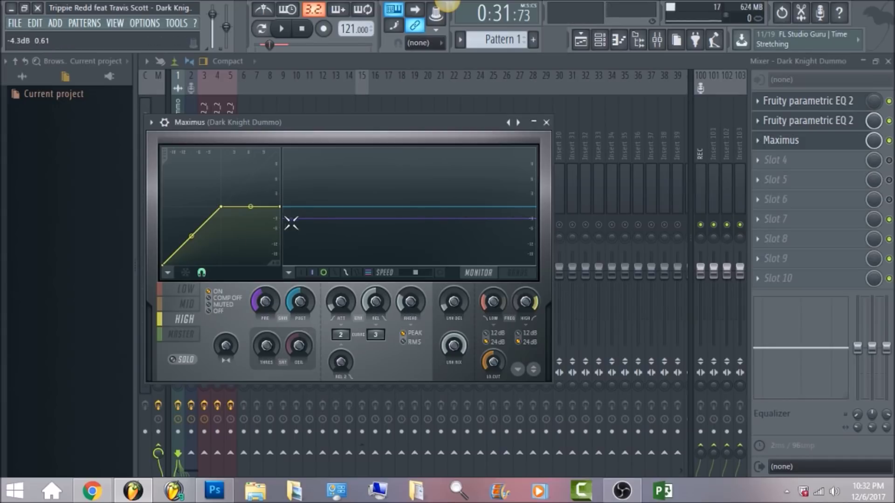
pyautogui.click(188, 304)
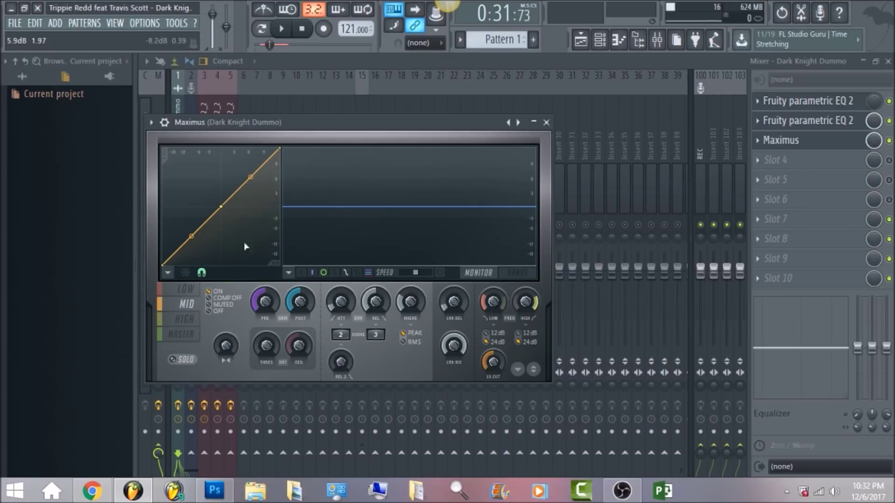
pyautogui.click(184, 290)
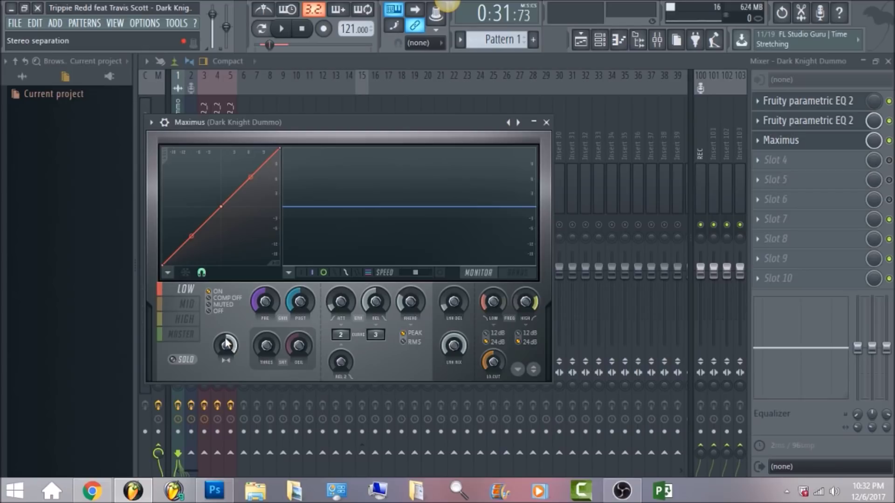
pyautogui.click(181, 334)
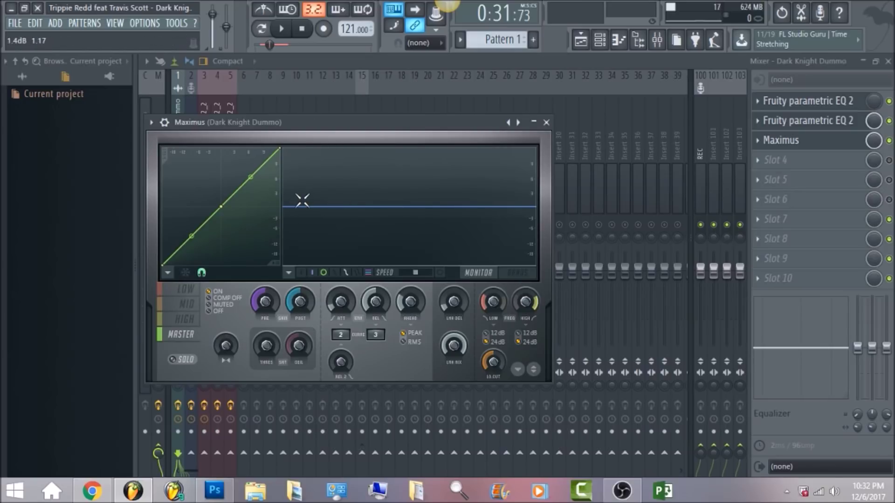
pyautogui.click(313, 59)
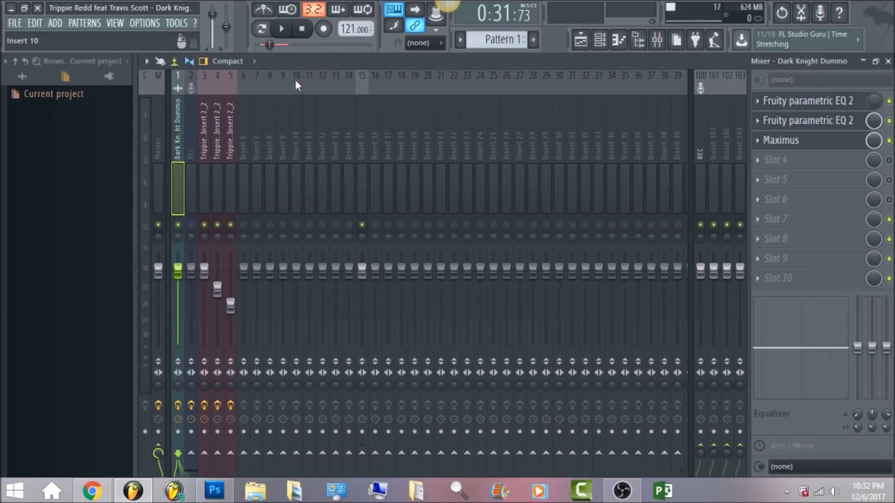
# Audition the section from bar 17 in the playlist, stop playback, and return to the mixer
pyautogui.click(580, 41)
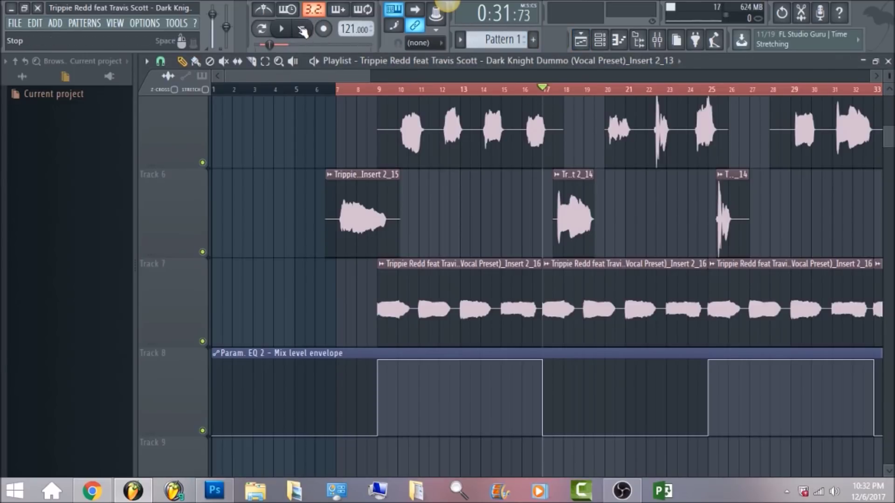
pyautogui.press('space')
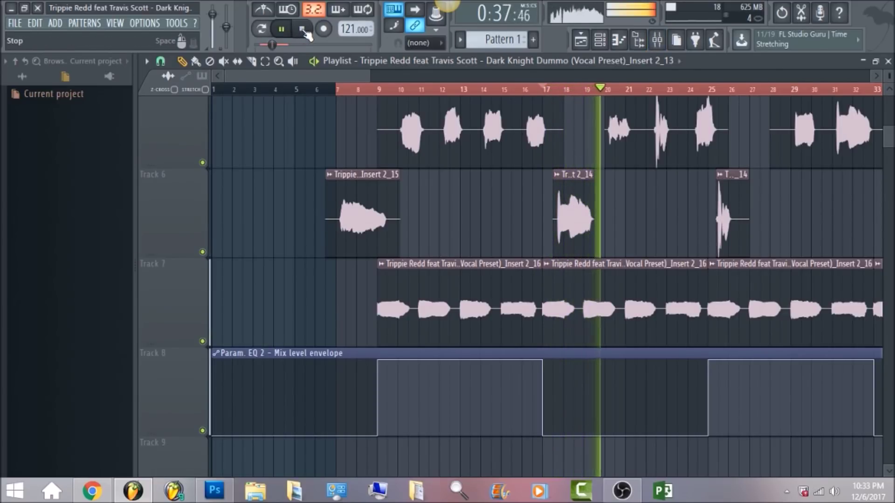
pyautogui.click(303, 30)
pyautogui.click(657, 43)
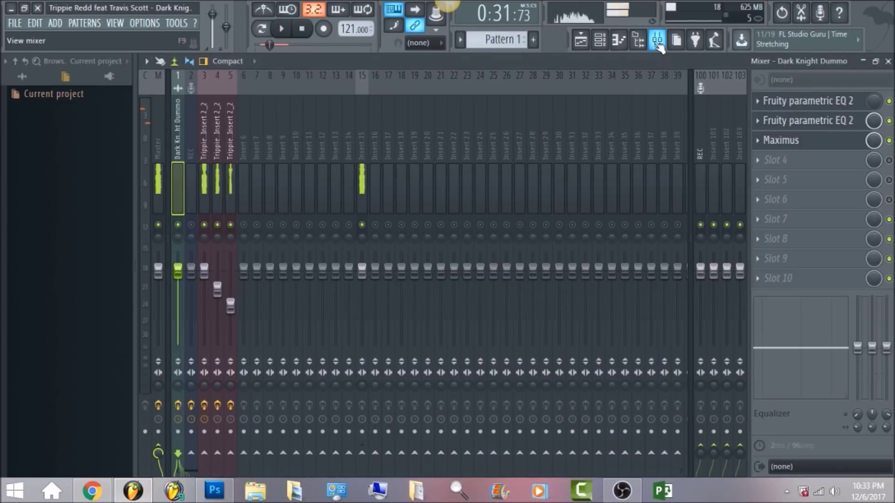
# Enable Fruity Convolver on the Master channel, examine its equalizer curve, and audition the mix through it
pyautogui.click(160, 132)
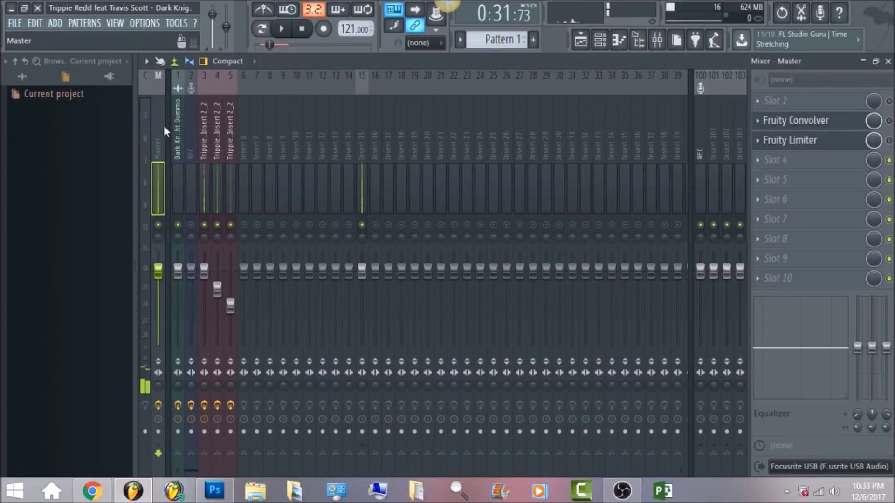
pyautogui.click(889, 120)
pyautogui.click(758, 122)
pyautogui.click(659, 60)
pyautogui.click(807, 126)
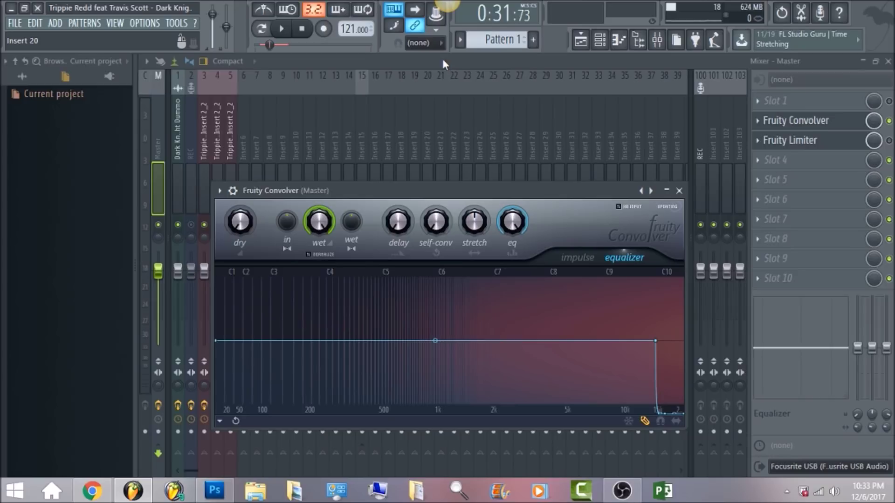
pyautogui.press('Escape')
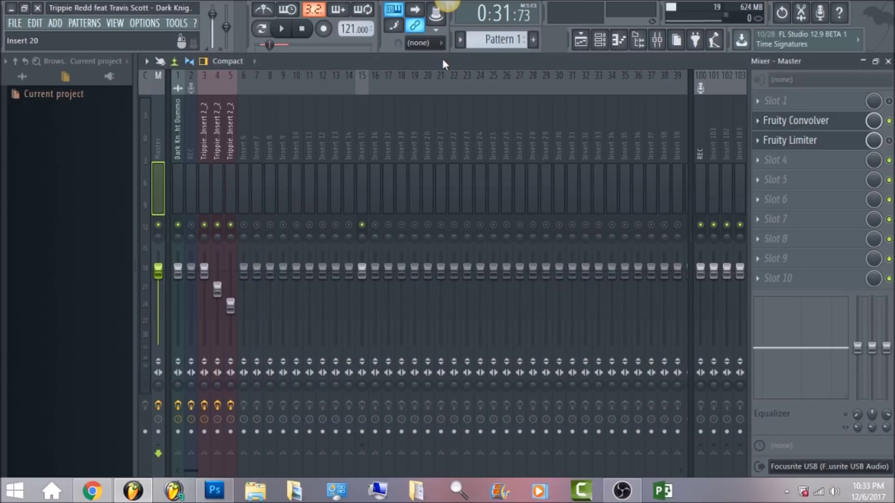
pyautogui.click(283, 30)
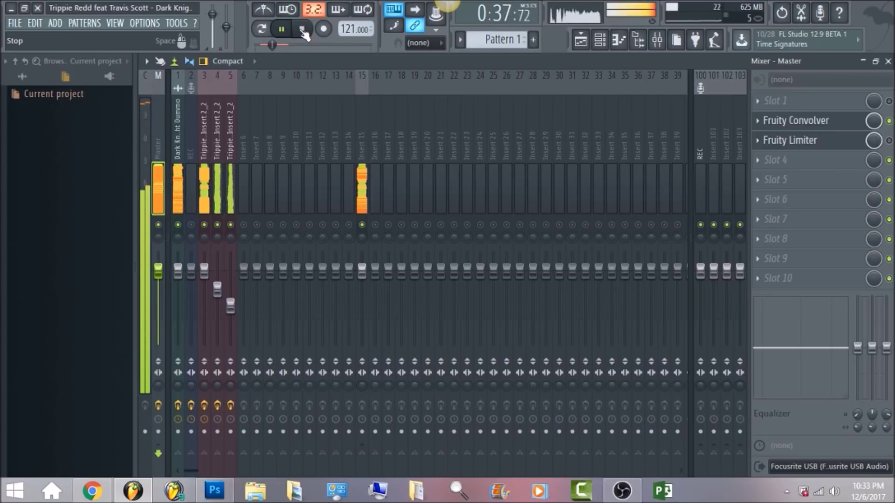
pyautogui.click(303, 31)
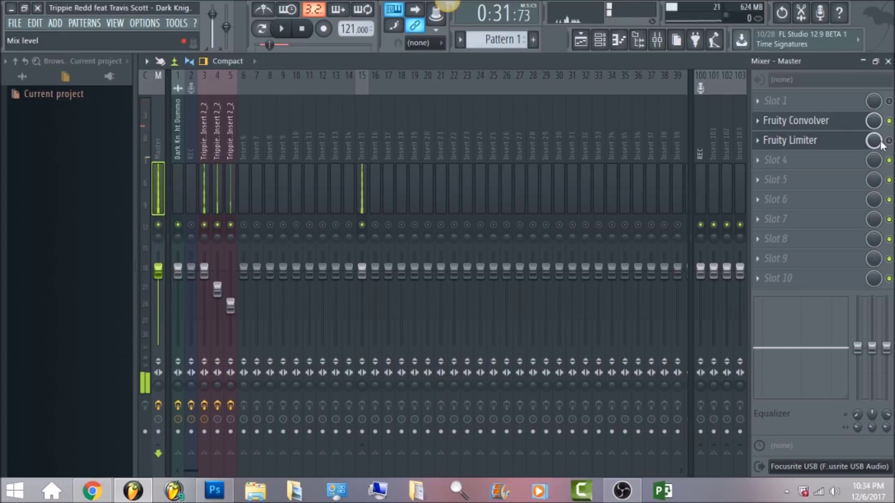
# Enable and open Fruity Limiter on the Master channel and reset its envelope attack
pyautogui.click(841, 141)
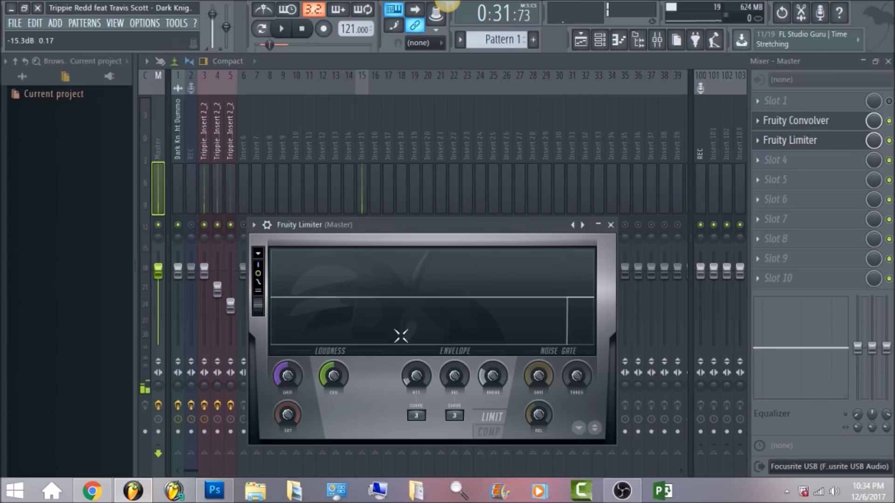
pyautogui.rightClick(416, 375)
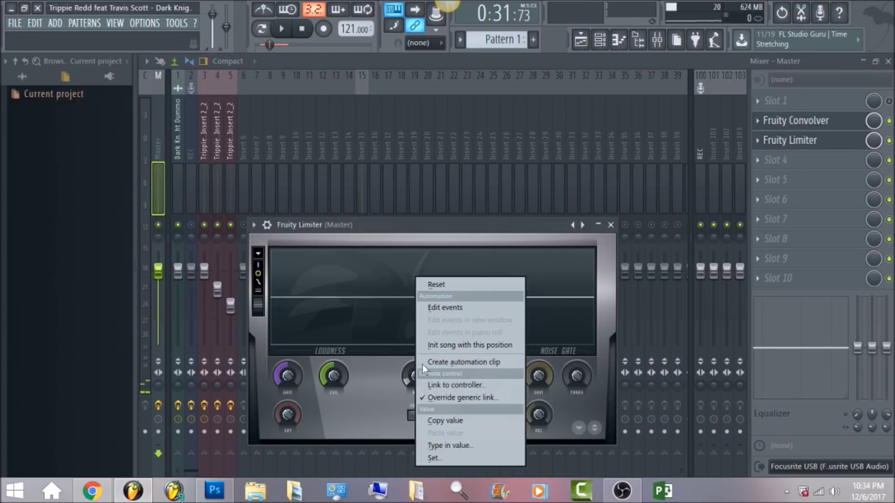
pyautogui.click(434, 287)
pyautogui.moveTo(488, 371); pyautogui.dragTo(488, 387)
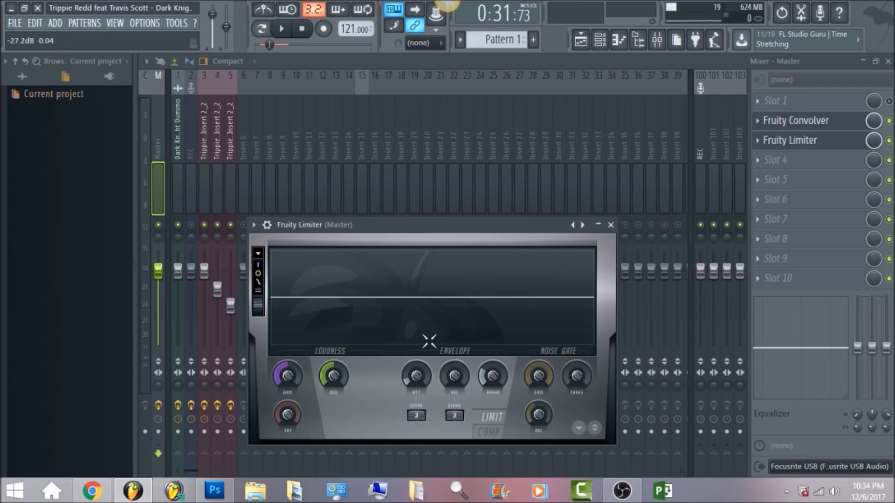
# Audition the mix through the Fruity Limiter, stop playback, and return to the Master channel's effect slots
pyautogui.click(281, 28)
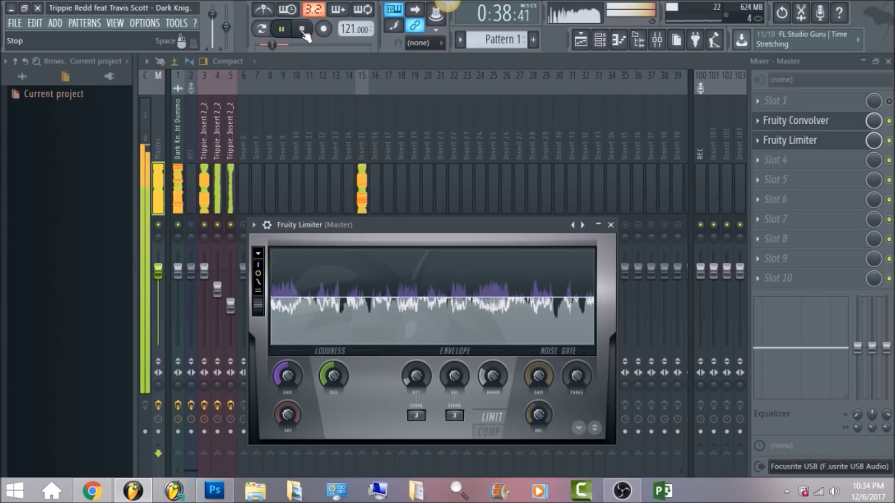
pyautogui.click(303, 31)
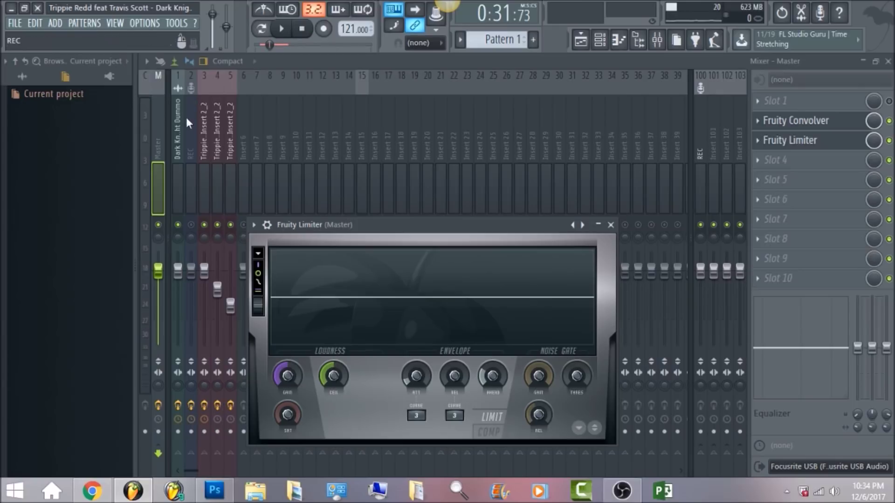
pyautogui.click(174, 122)
pyautogui.click(160, 120)
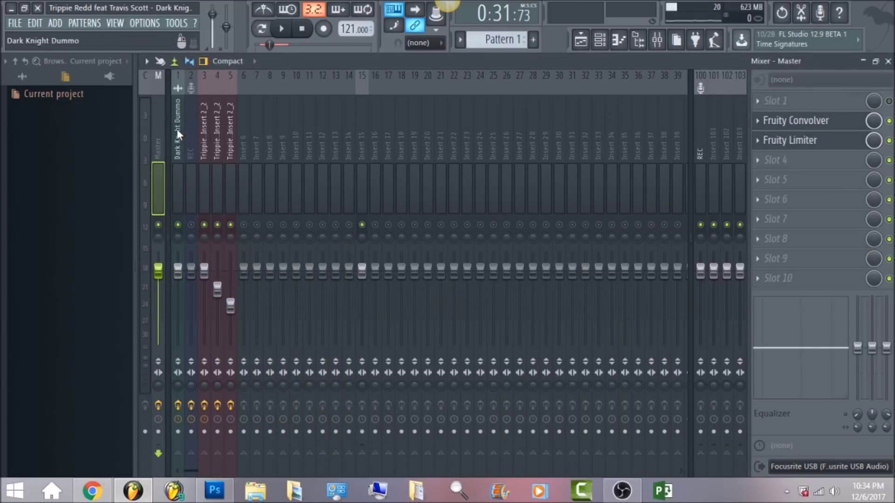